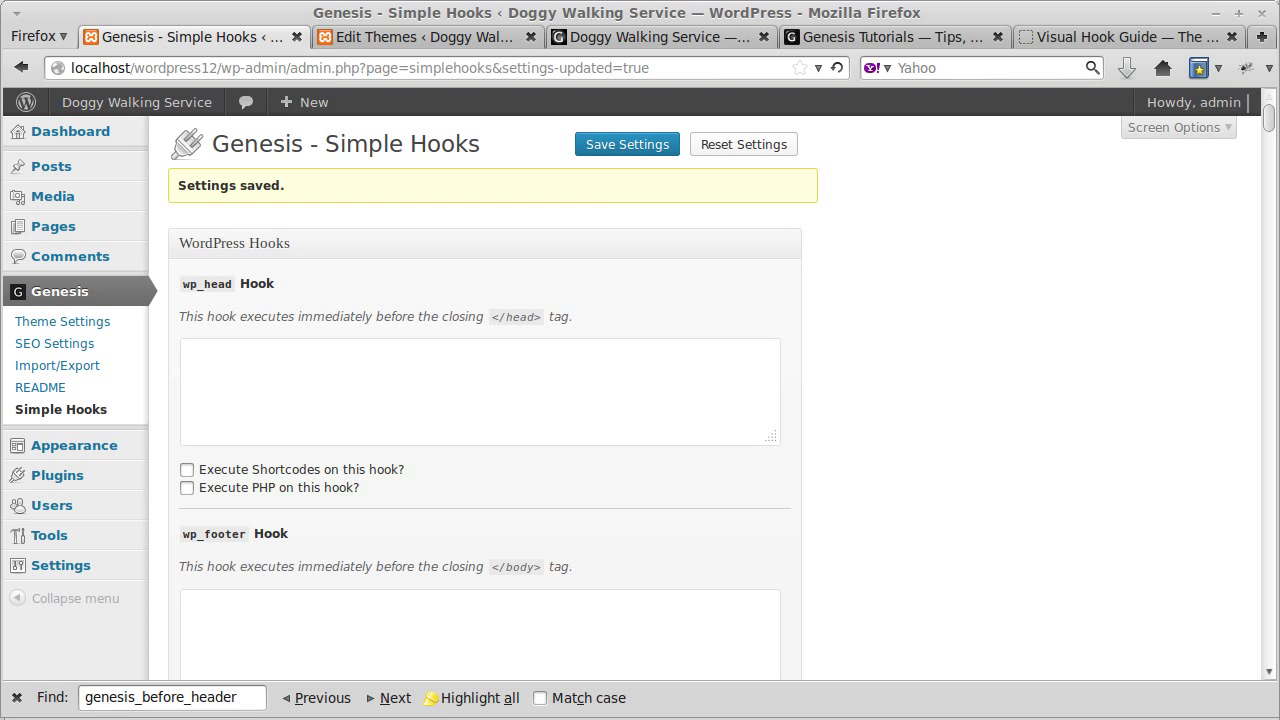
Step: Check the front page, then open the Genesis Visual Hook Guide scrolled to its top
{"action": "left_click", "coordinate": [683, 43]}
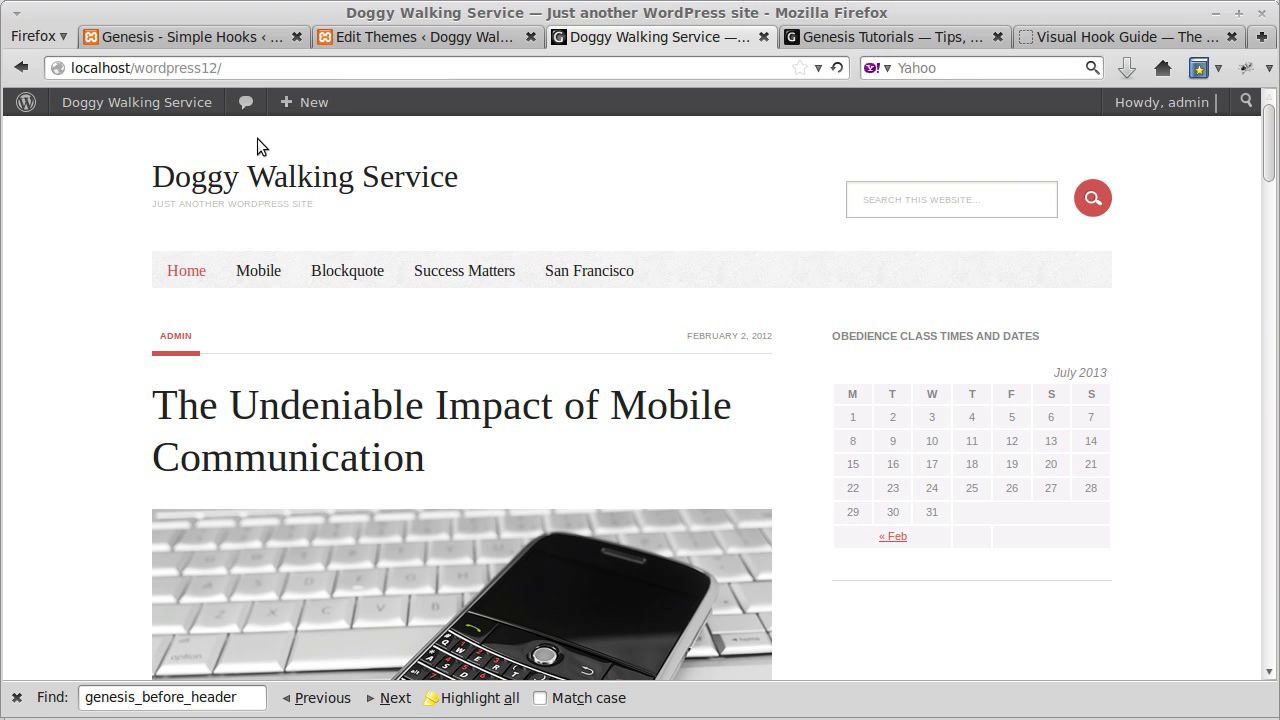
{"action": "left_click", "coordinate": [243, 36]}
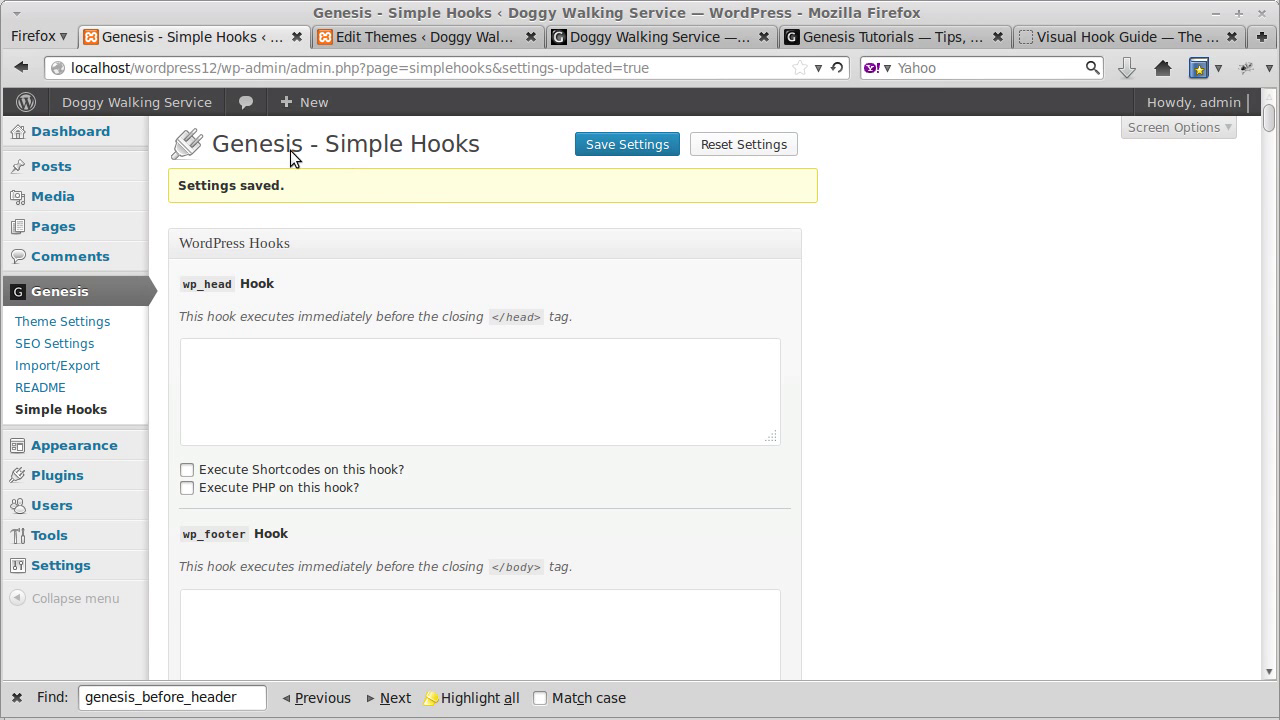
{"action": "left_click", "coordinate": [868, 37]}
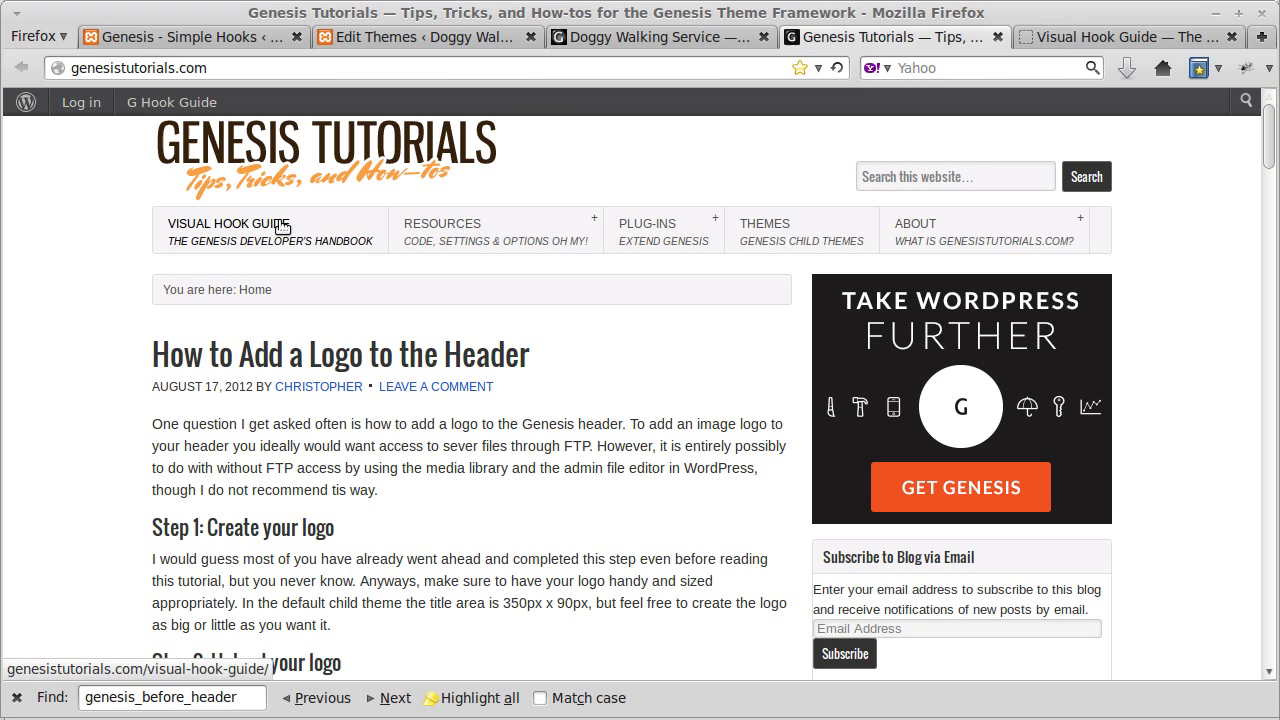
{"action": "left_click", "coordinate": [1097, 34]}
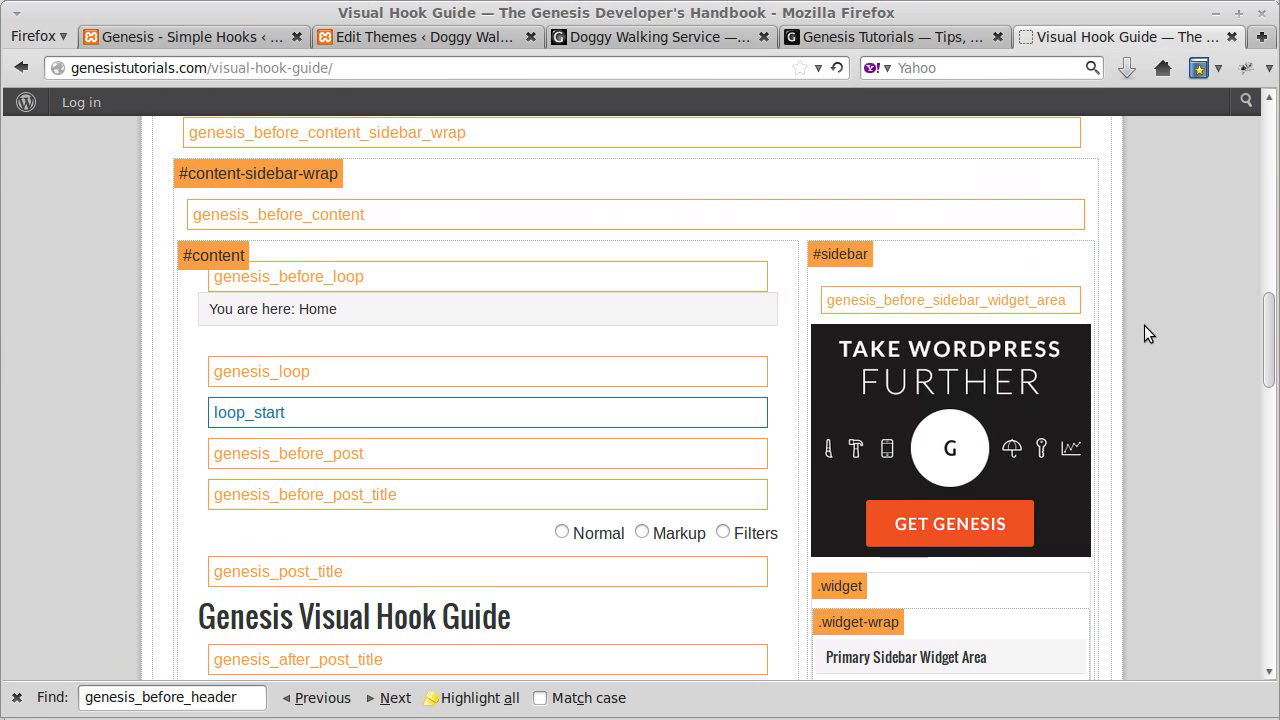
{"action": "scroll", "coordinate": [1145, 333], "scroll_direction": "up", "scroll_amount": 1}
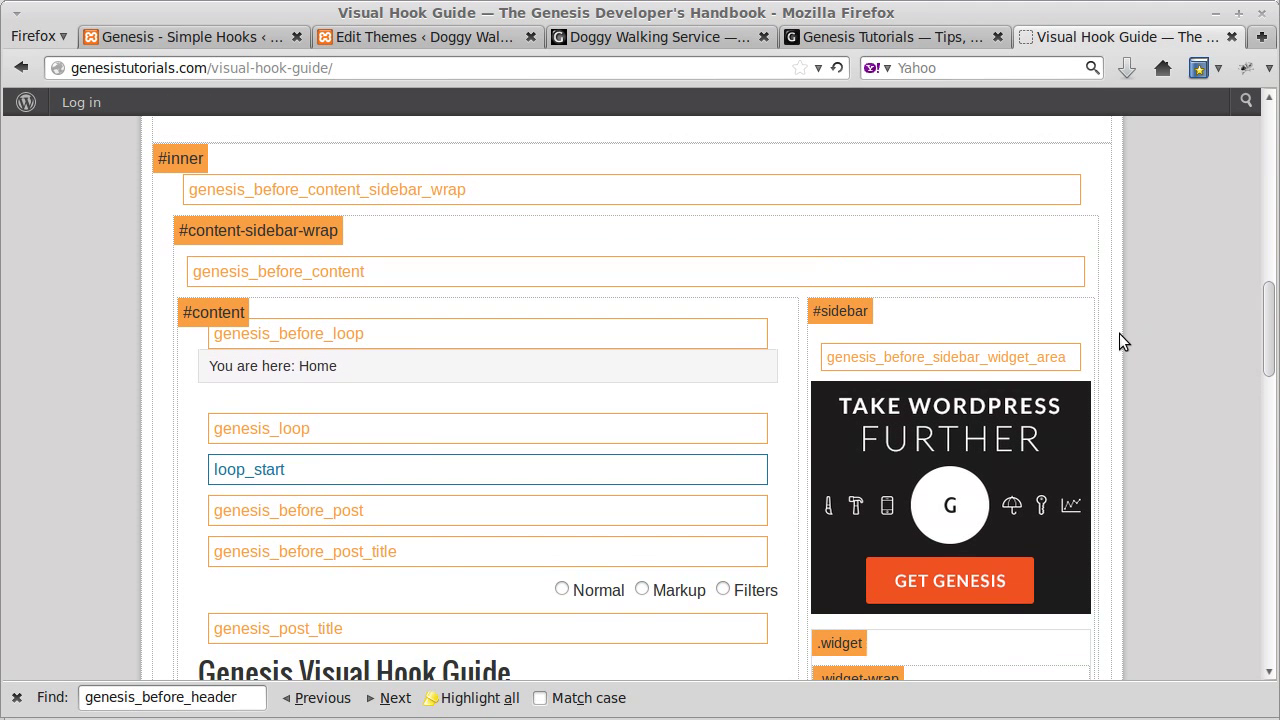
{"action": "scroll", "coordinate": [1119, 333], "scroll_direction": "up", "scroll_amount": 8}
{"action": "scroll", "coordinate": [1206, 291], "scroll_direction": "up", "scroll_amount": 9}
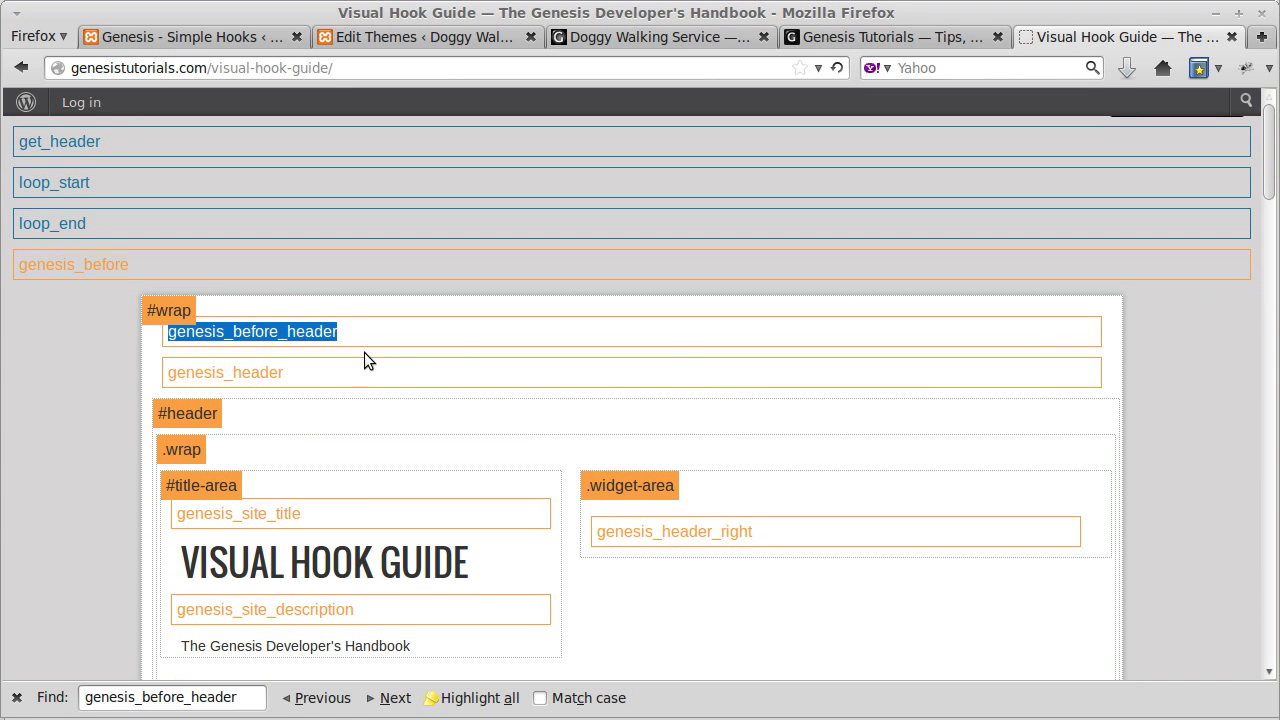
Step: Copy the genesis_before_header hook name and return to the Simple Hooks settings
{"action": "right_click", "coordinate": [240, 332]}
{"action": "left_click", "coordinate": [270, 346]}
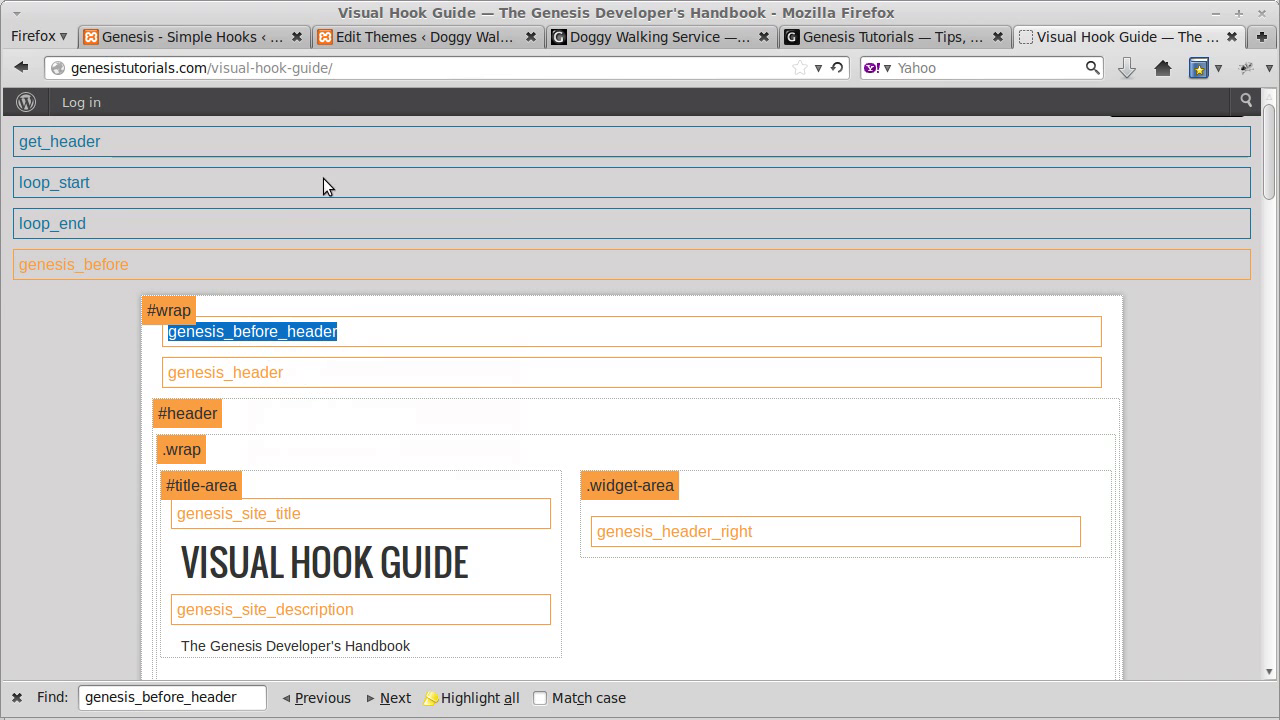
{"action": "left_click", "coordinate": [215, 40]}
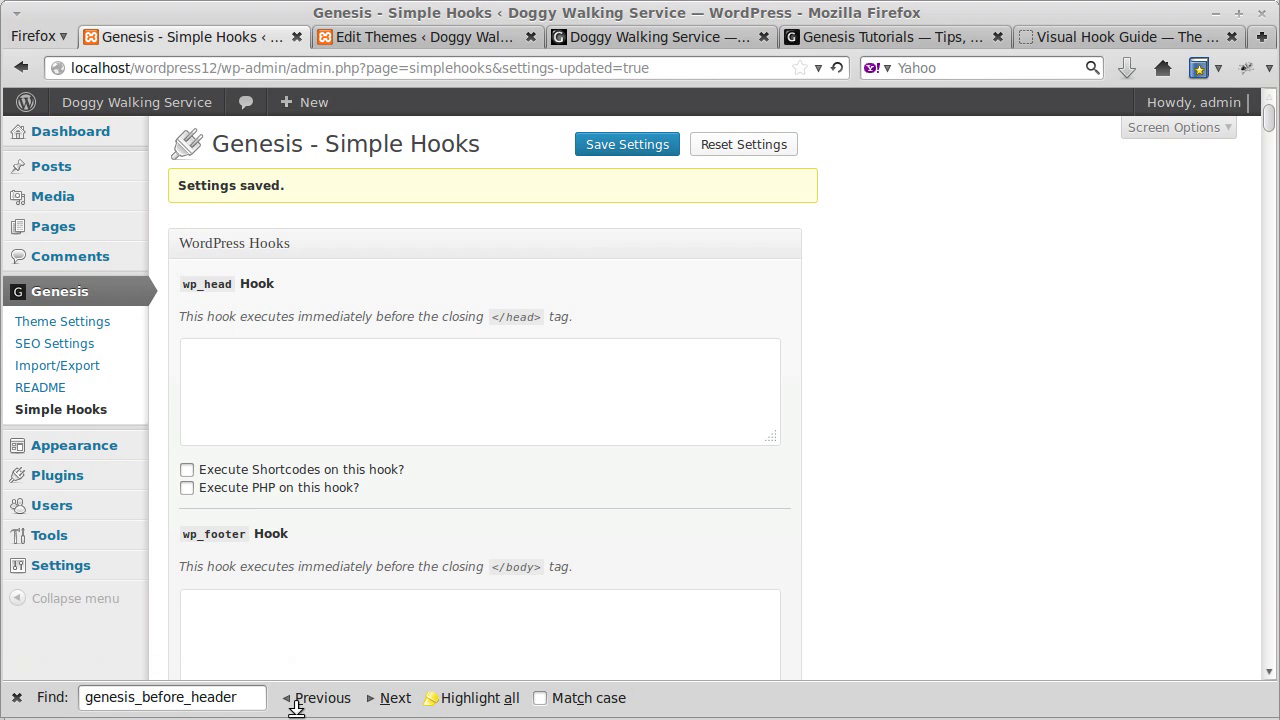
Step: Jump to the empty genesis_before_header box under Header Hooks using the find bar
{"action": "left_click", "coordinate": [395, 698]}
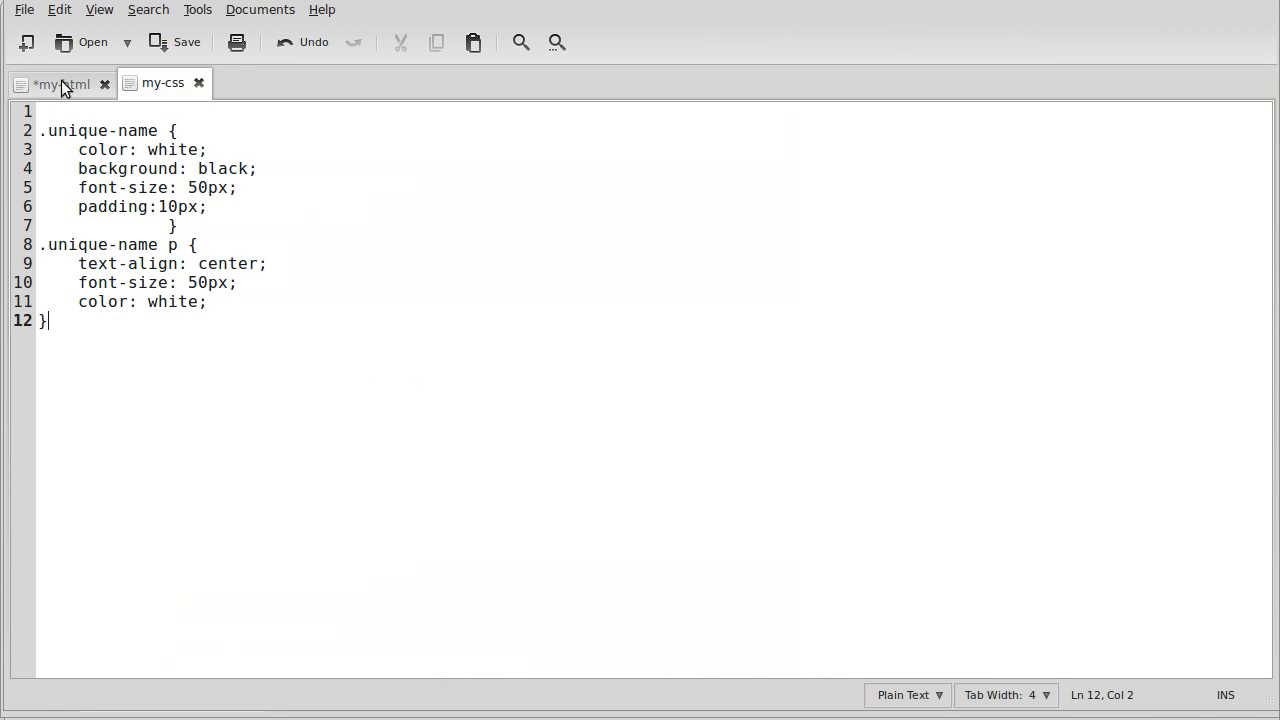
Step: Copy lines 1–5 of my-html, the unique-name div with the Doggy Walking Service paragraph
{"action": "left_click", "coordinate": [61, 82]}
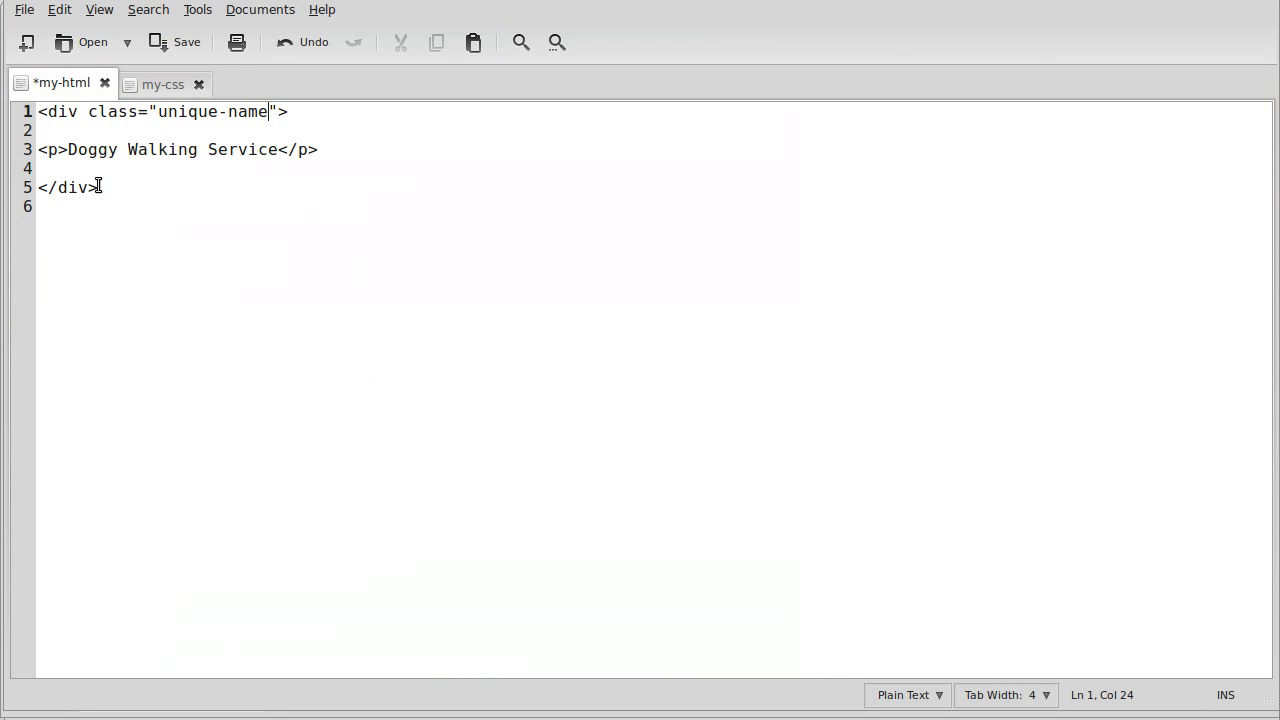
{"action": "left_click_drag", "start_coordinate": [99, 186], "coordinate": [25, 112]}
{"action": "right_click", "coordinate": [98, 130]}
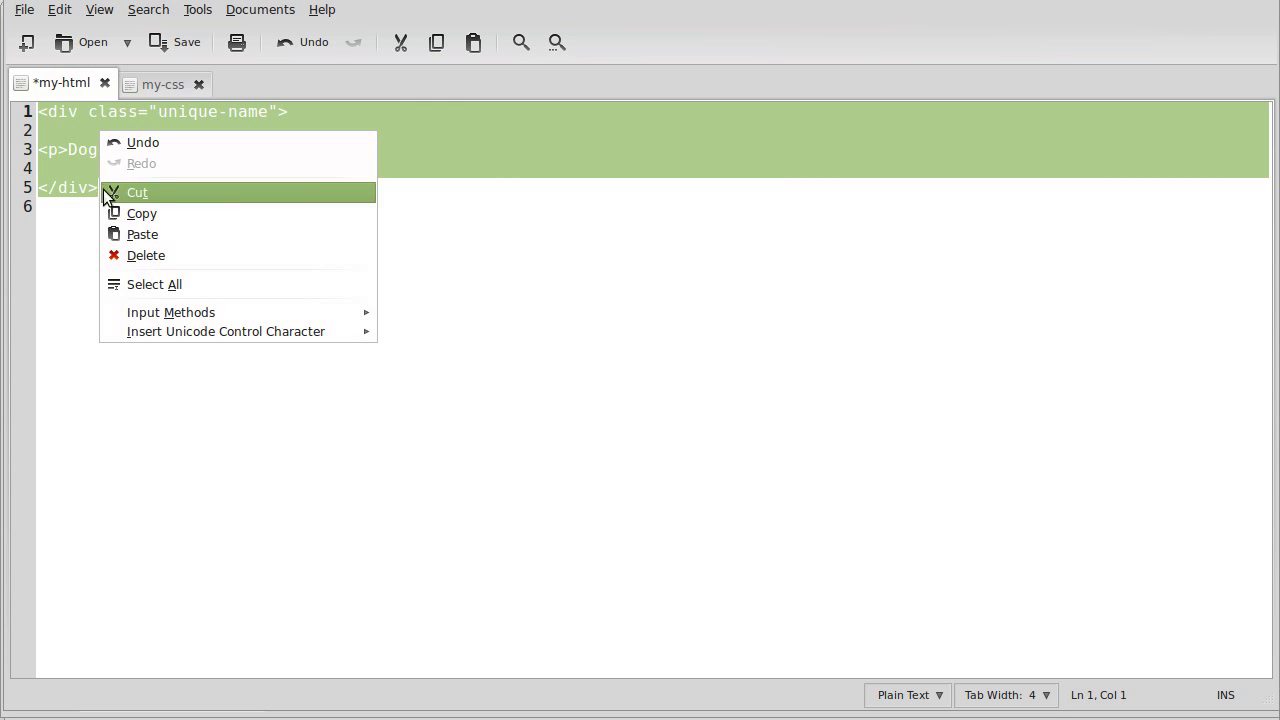
{"action": "left_click", "coordinate": [134, 214]}
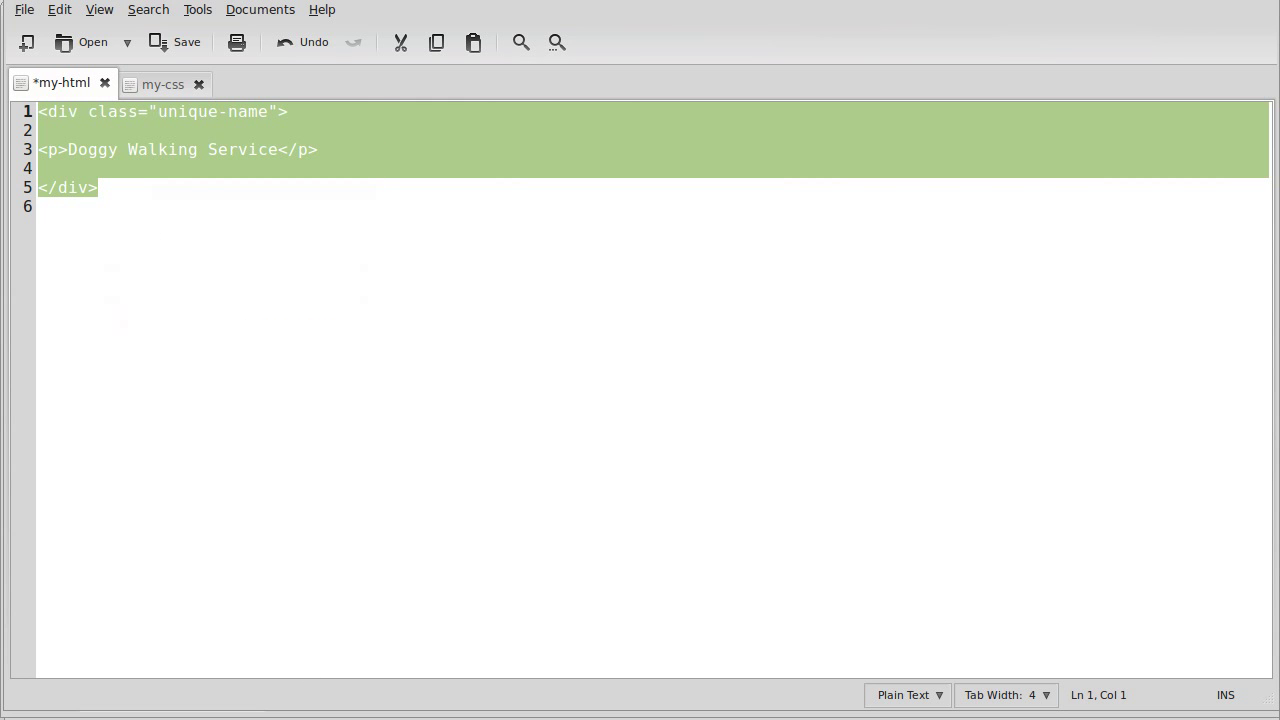
Step: Paste the Doggy Walking Service div into the genesis_before_header box and save the hooks
{"action": "key", "text": "alt+Tab"}
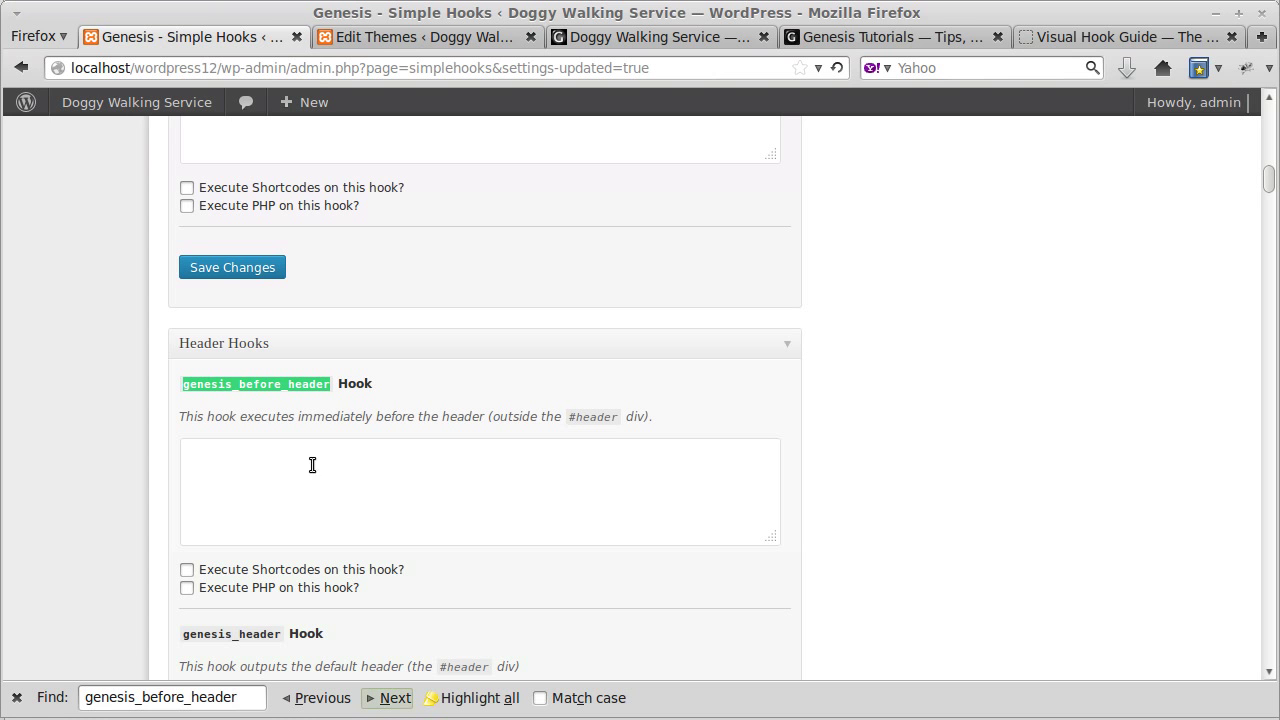
{"action": "left_click", "coordinate": [309, 461]}
{"action": "key", "text": "ctrl+v"}
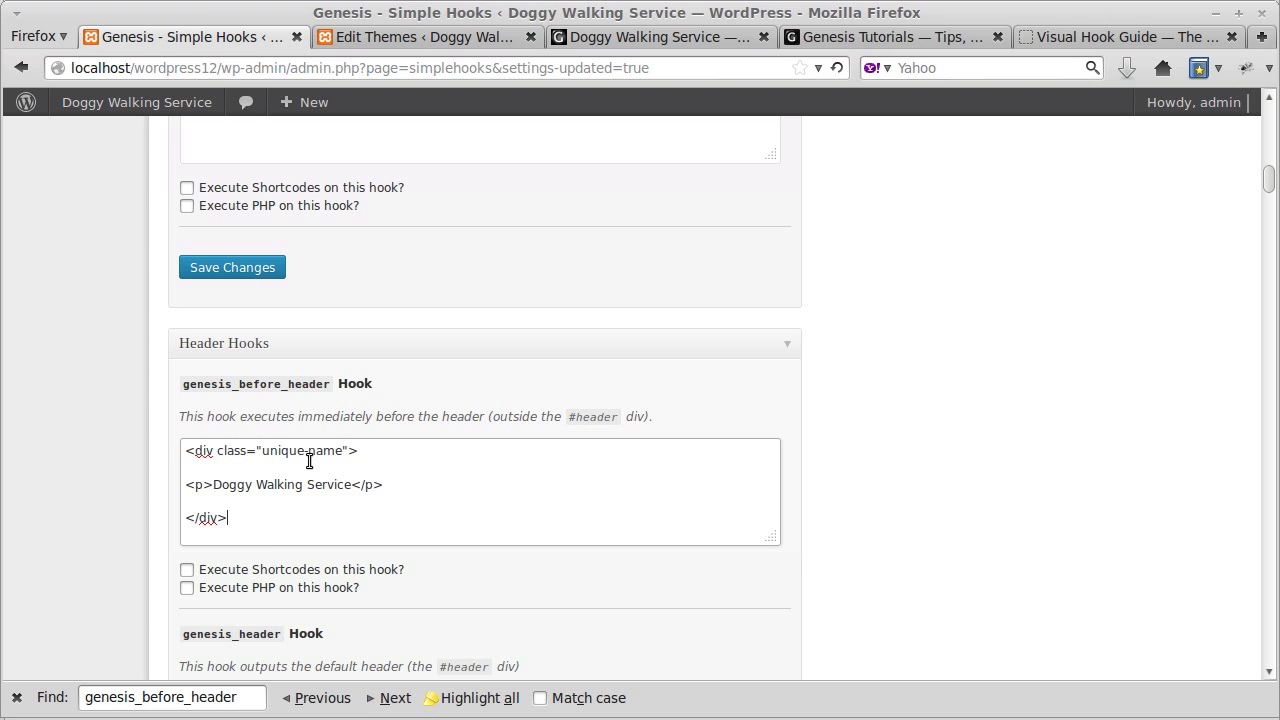
{"action": "left_click", "coordinate": [259, 270]}
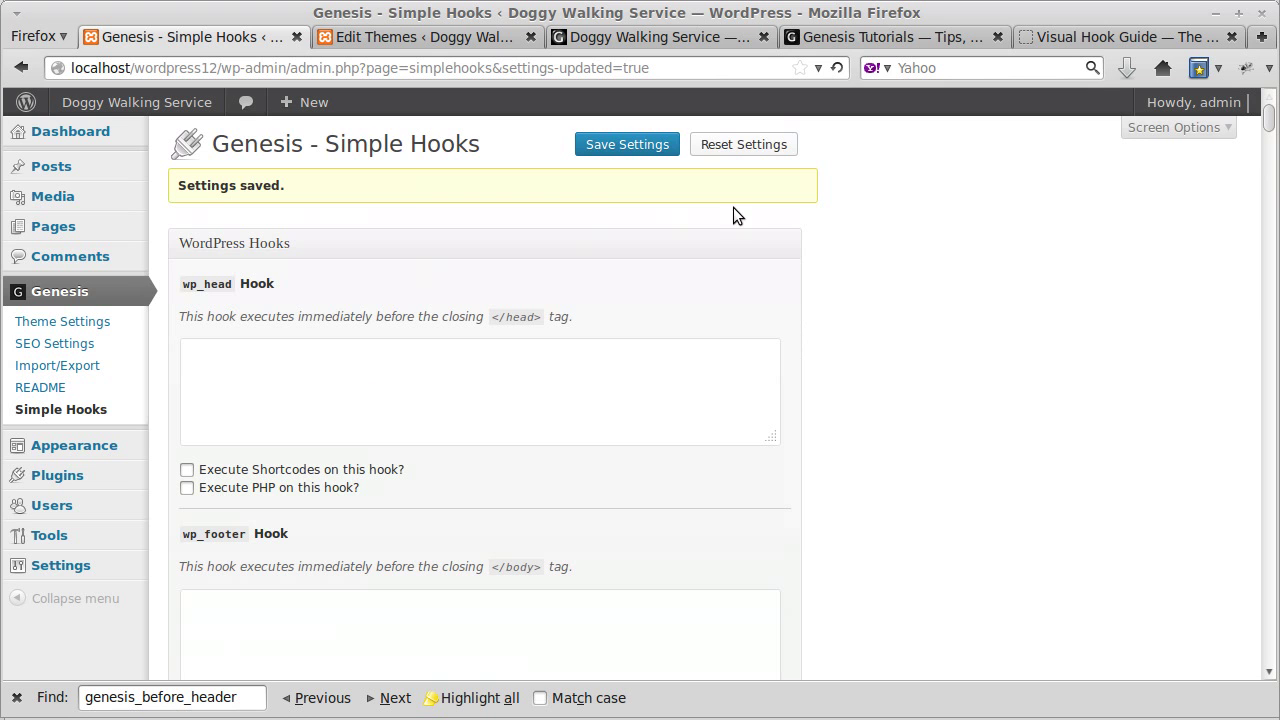
Step: Reload the front page and select the new Doggy Walking Service line above the header
{"action": "left_click", "coordinate": [636, 36]}
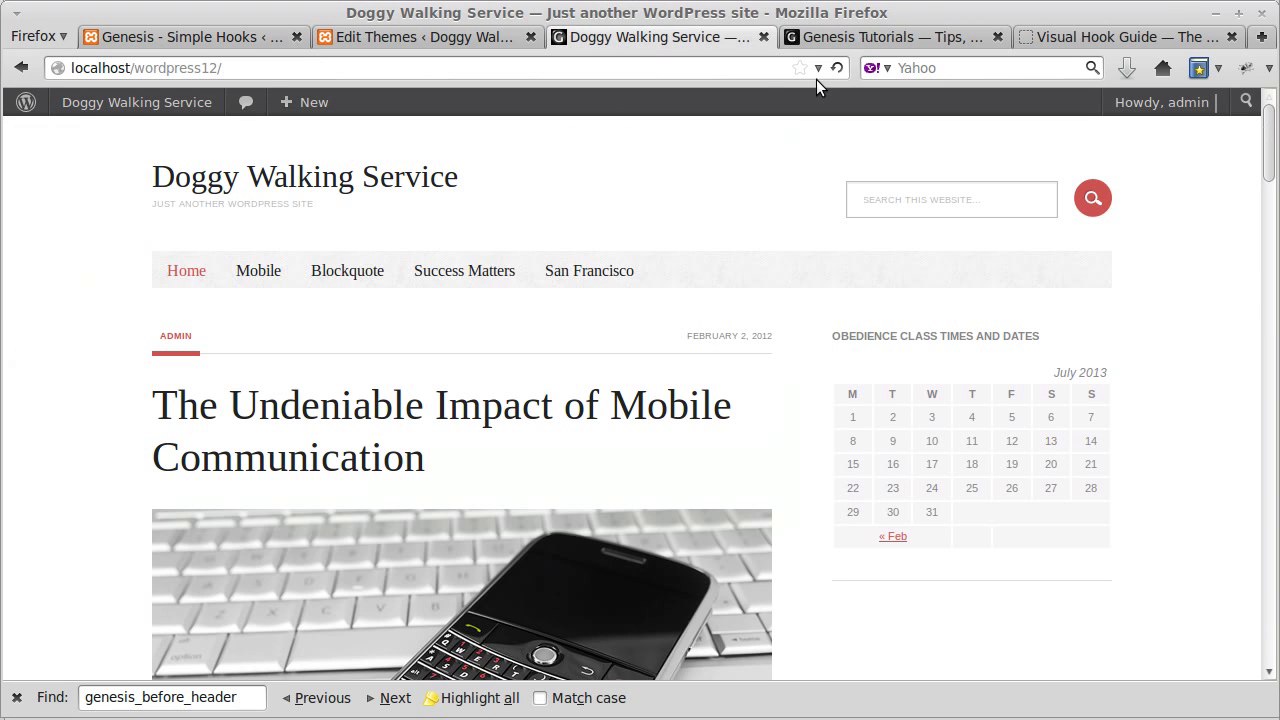
{"action": "left_click", "coordinate": [836, 67]}
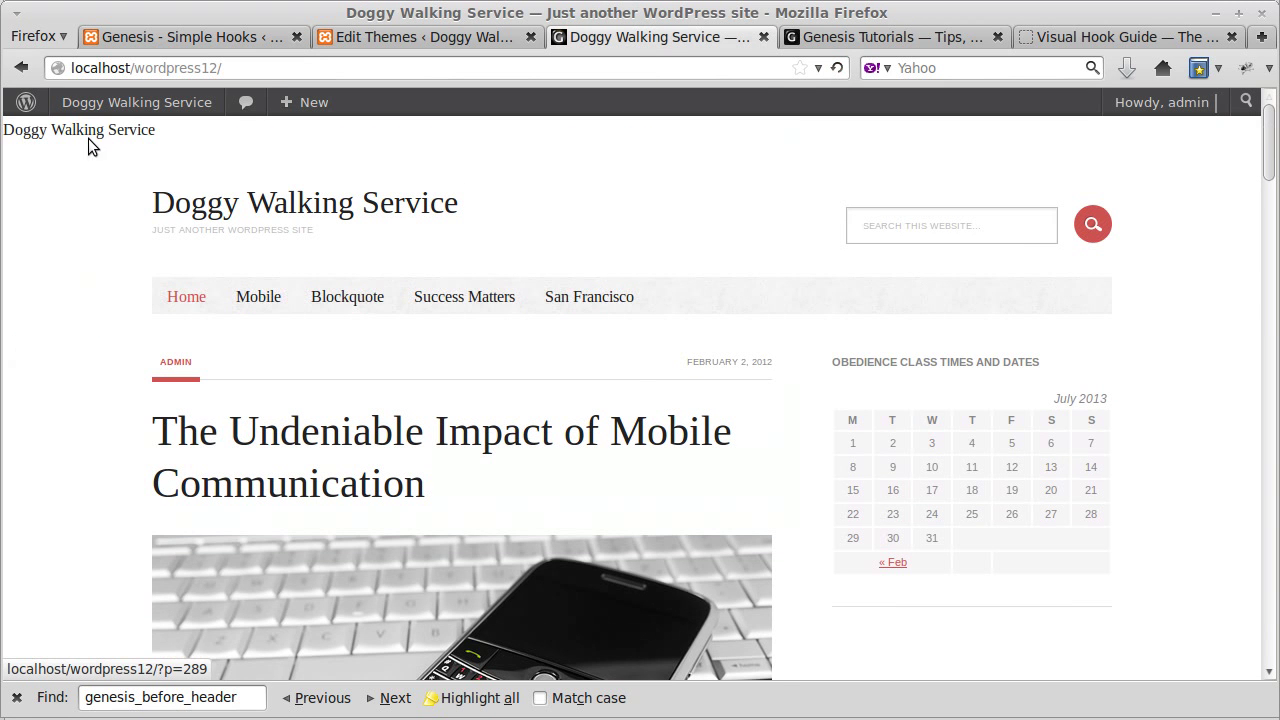
{"action": "left_click_drag", "start_coordinate": [155, 131], "coordinate": [4, 132]}
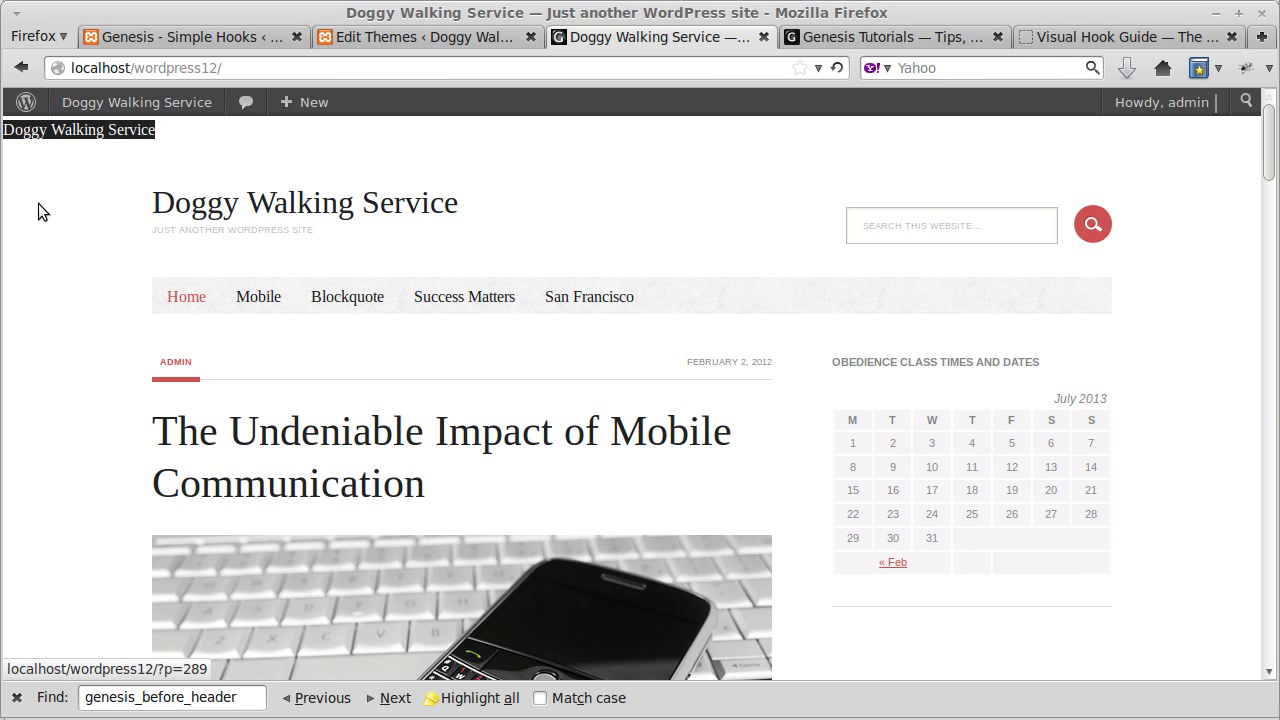
Step: Copy the two .unique-name CSS rules from gedit's my-css file, then return to Firefox
{"action": "key", "text": "alt+Tab"}
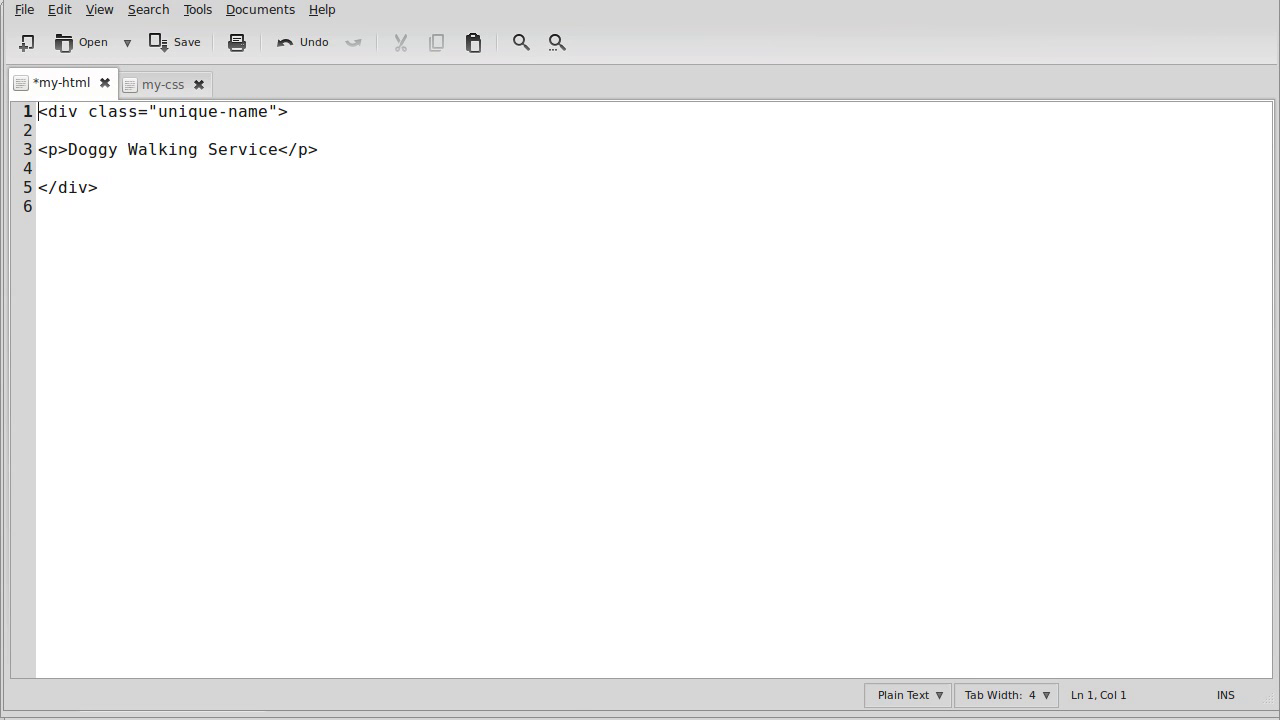
{"action": "left_click", "coordinate": [163, 88]}
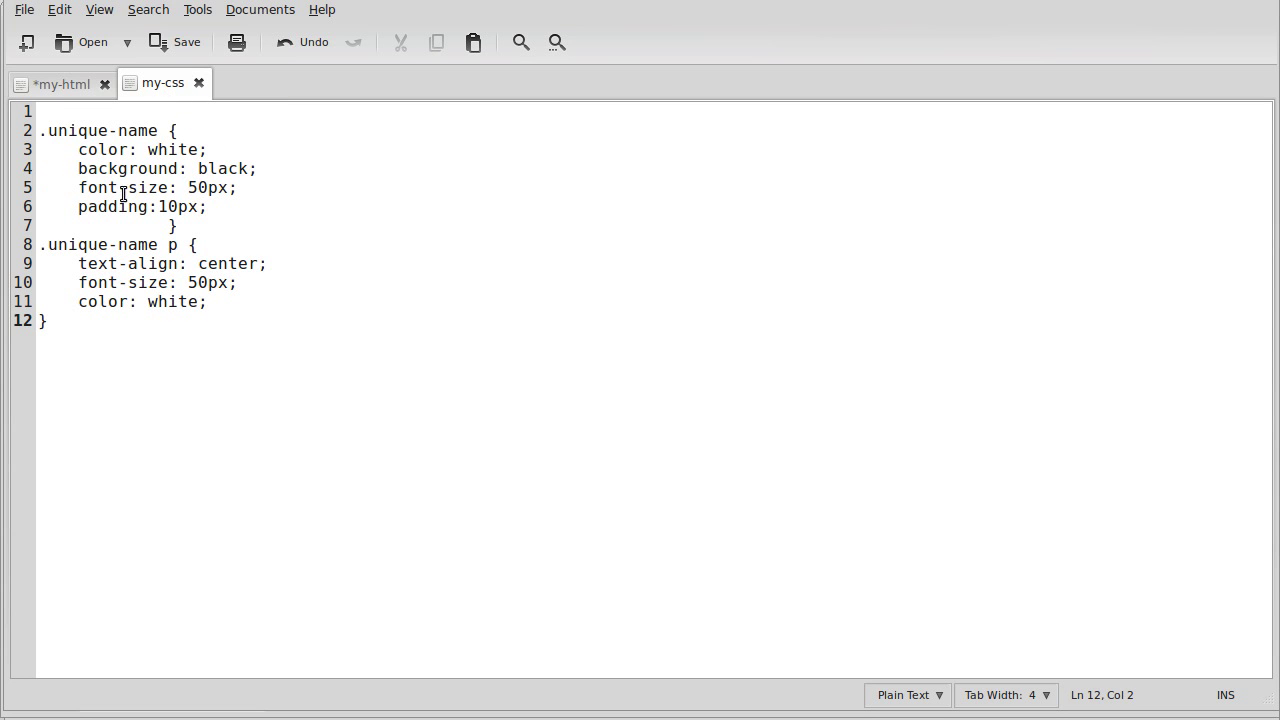
{"action": "left_click_drag", "start_coordinate": [38, 131], "coordinate": [177, 340]}
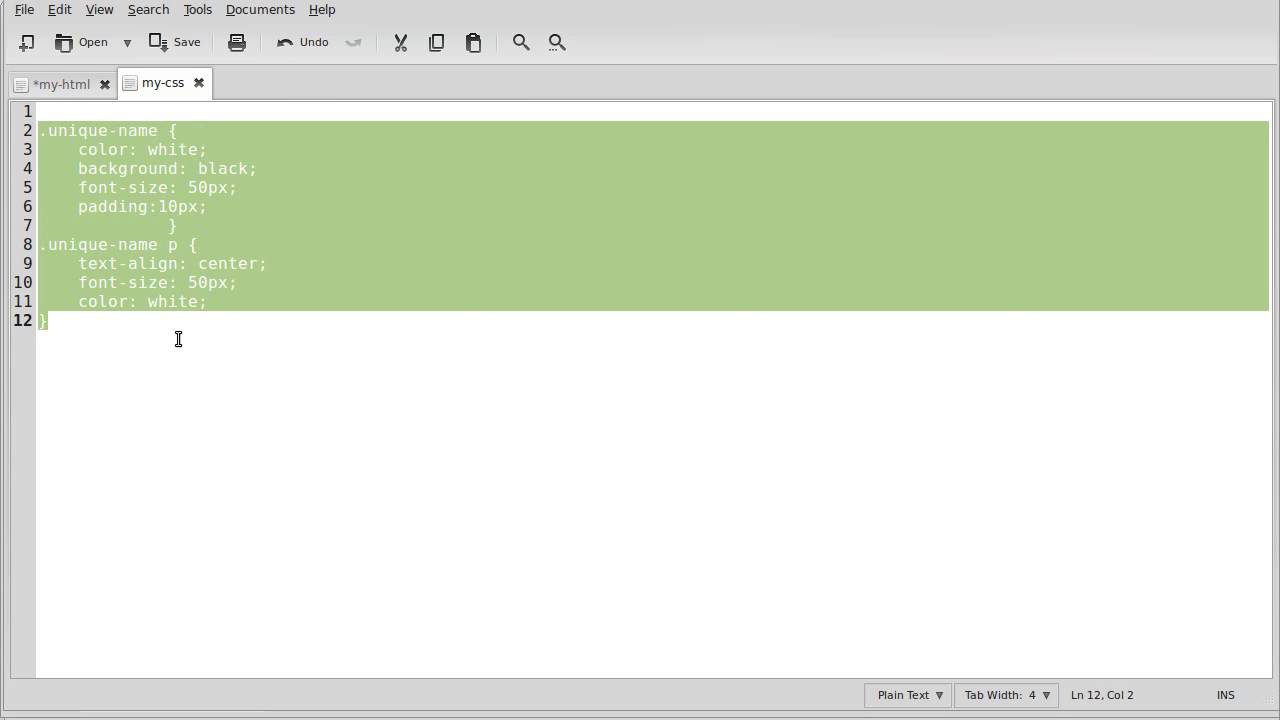
{"action": "right_click", "coordinate": [177, 246]}
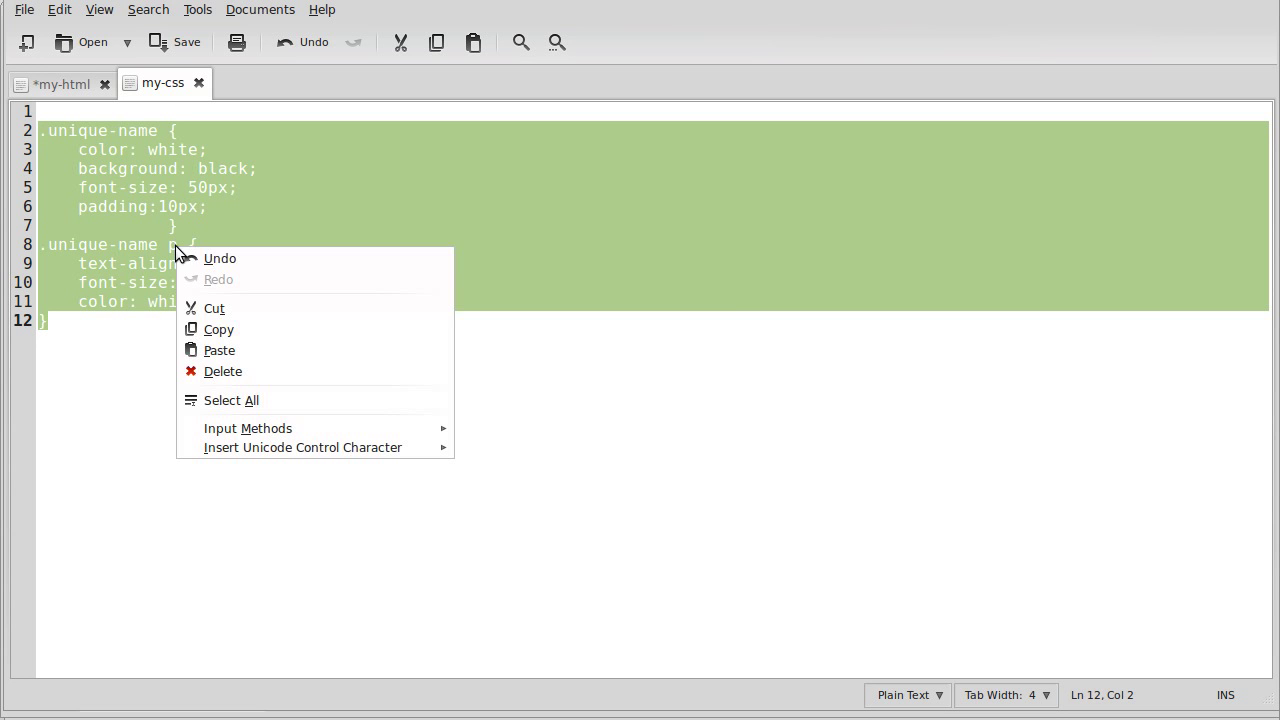
{"action": "left_click", "coordinate": [203, 330]}
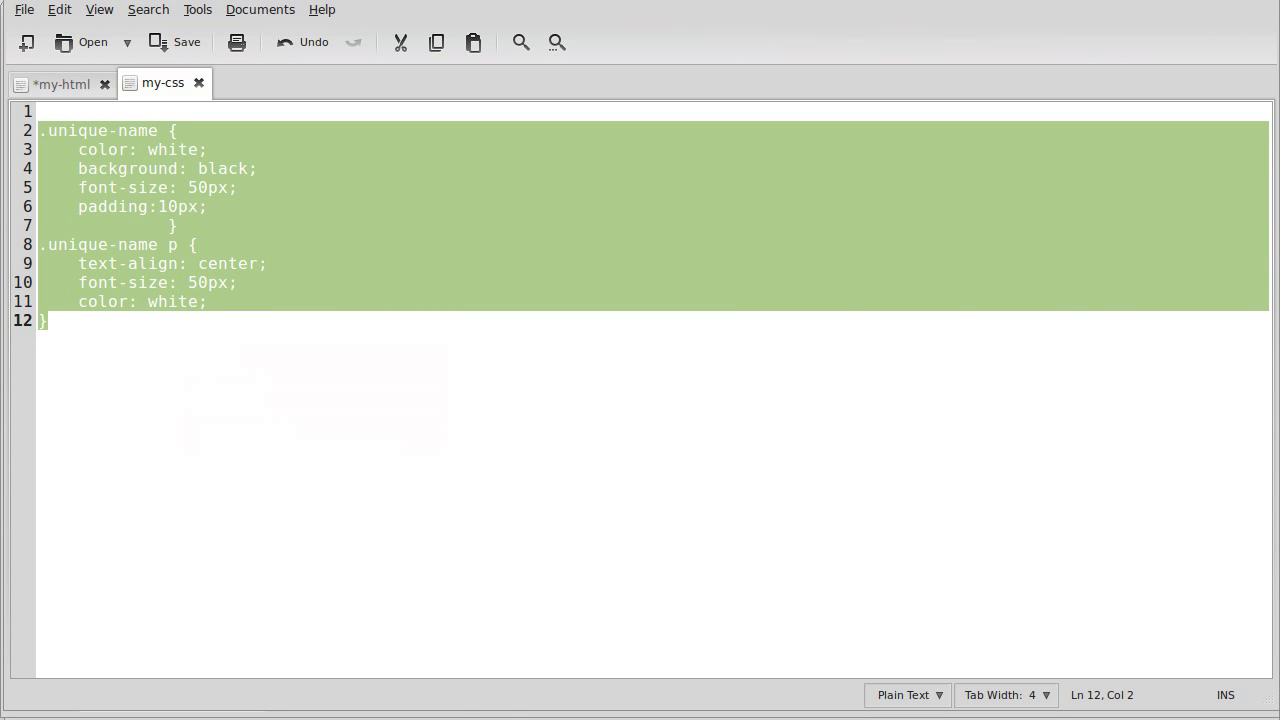
{"action": "key", "text": "alt+Tab"}
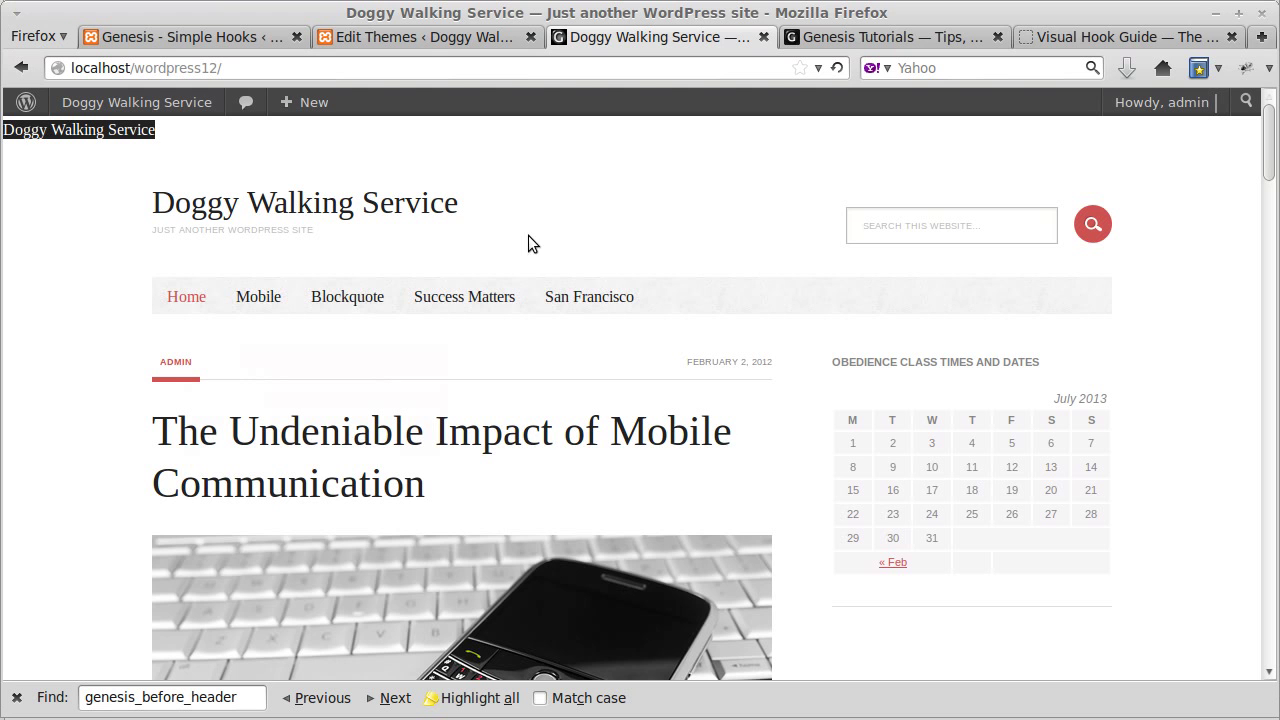
Step: Append the .unique-name rules to the end of the Balance Child Theme's style.css and Update File
{"action": "left_click", "coordinate": [409, 41]}
{"action": "mouse_move", "coordinate": [135, 197]}
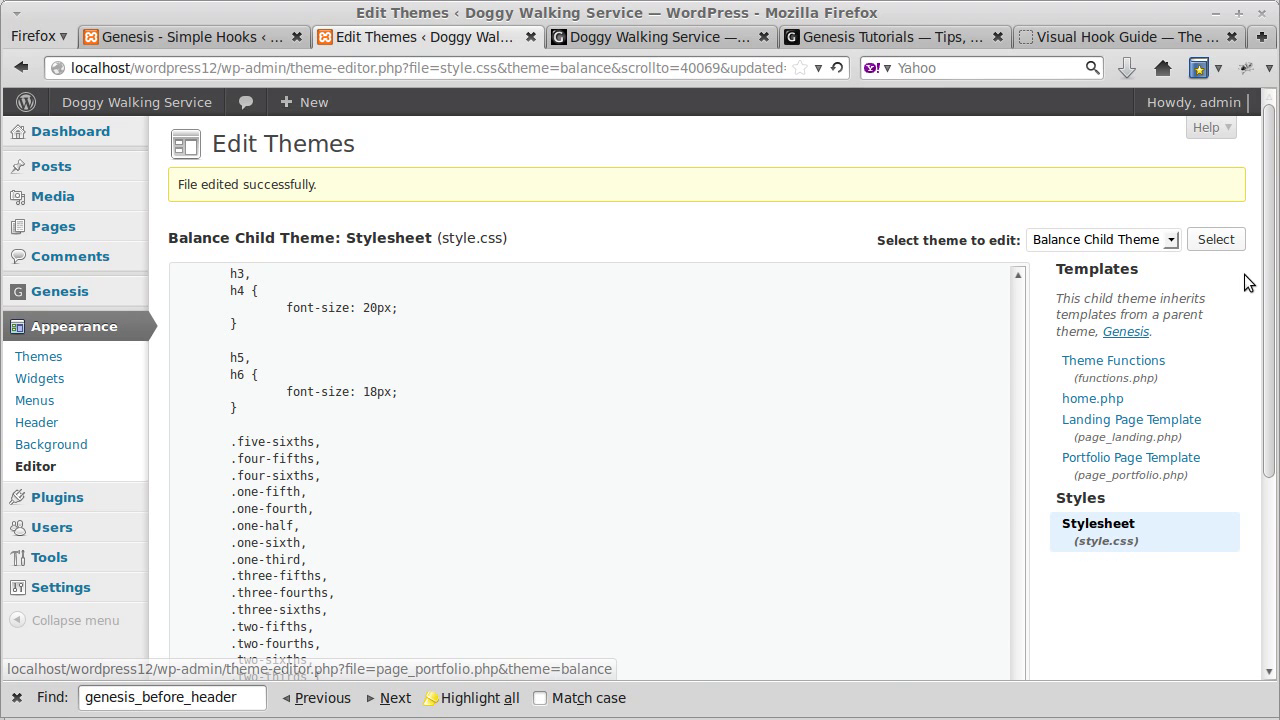
{"action": "left_click_drag", "start_coordinate": [1268, 262], "coordinate": [1266, 403]}
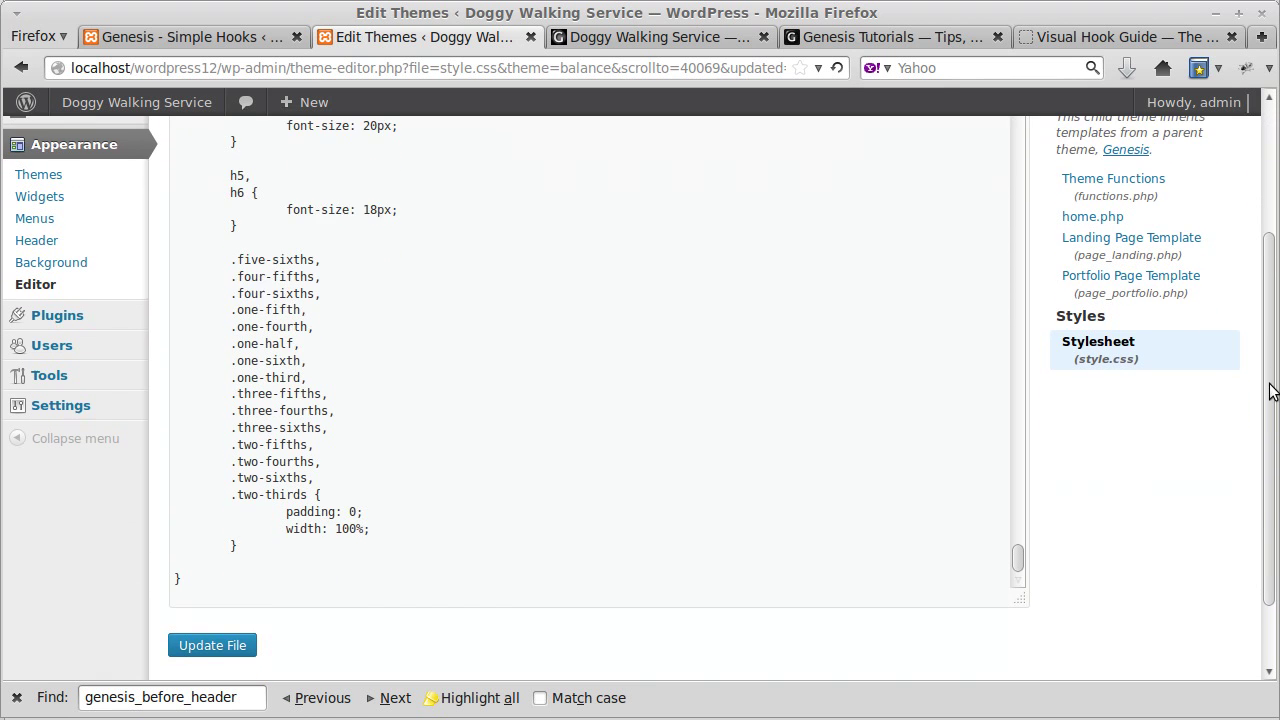
{"action": "left_click", "coordinate": [456, 587]}
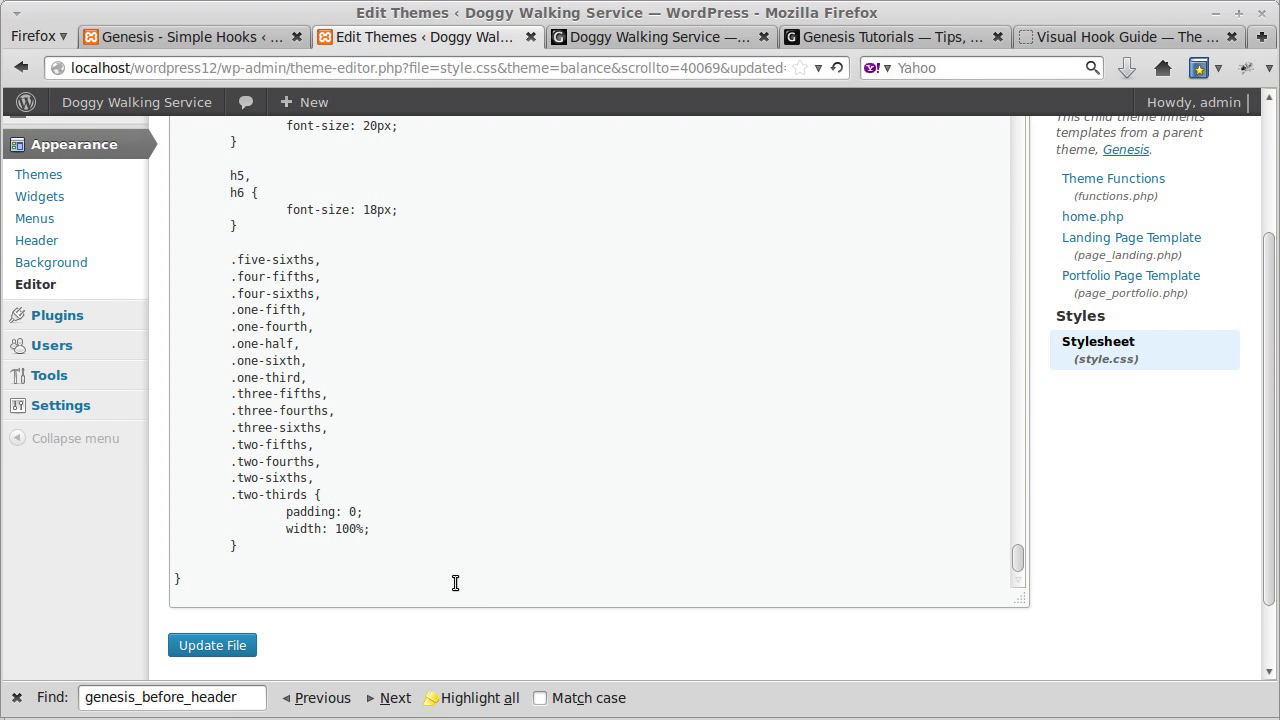
{"action": "key", "text": "ctrl+v"}
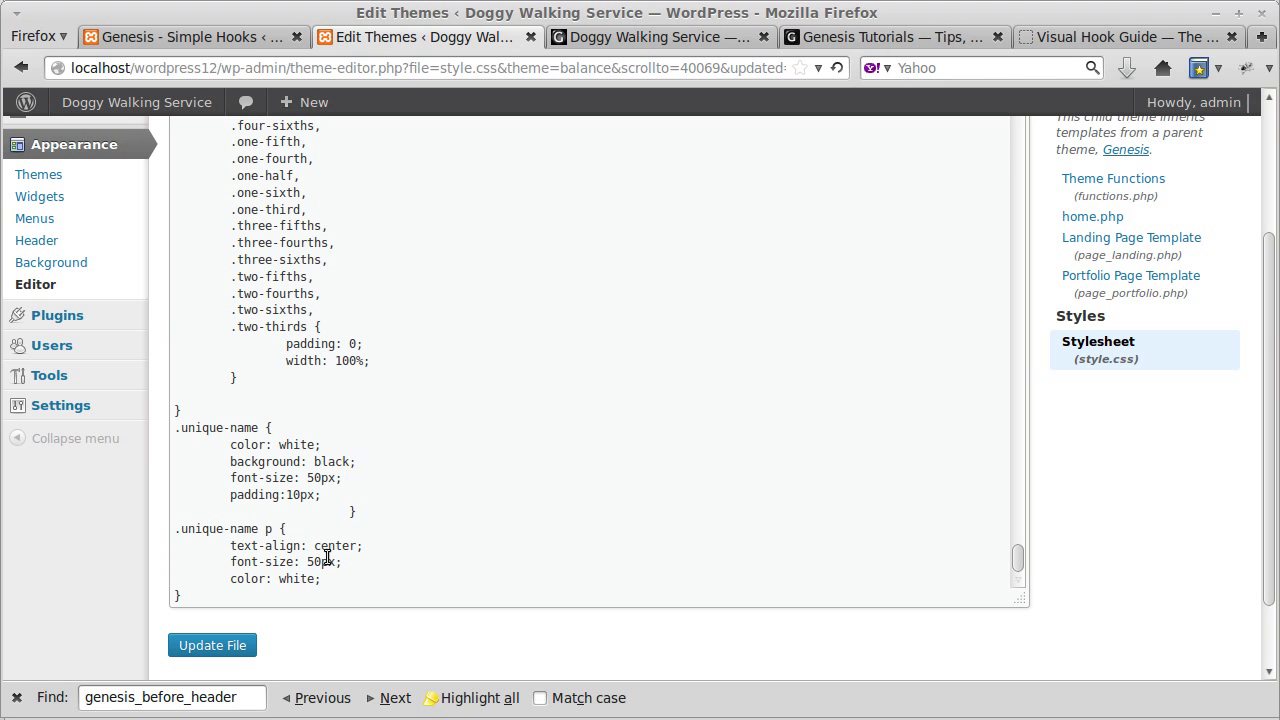
{"action": "left_click", "coordinate": [247, 648]}
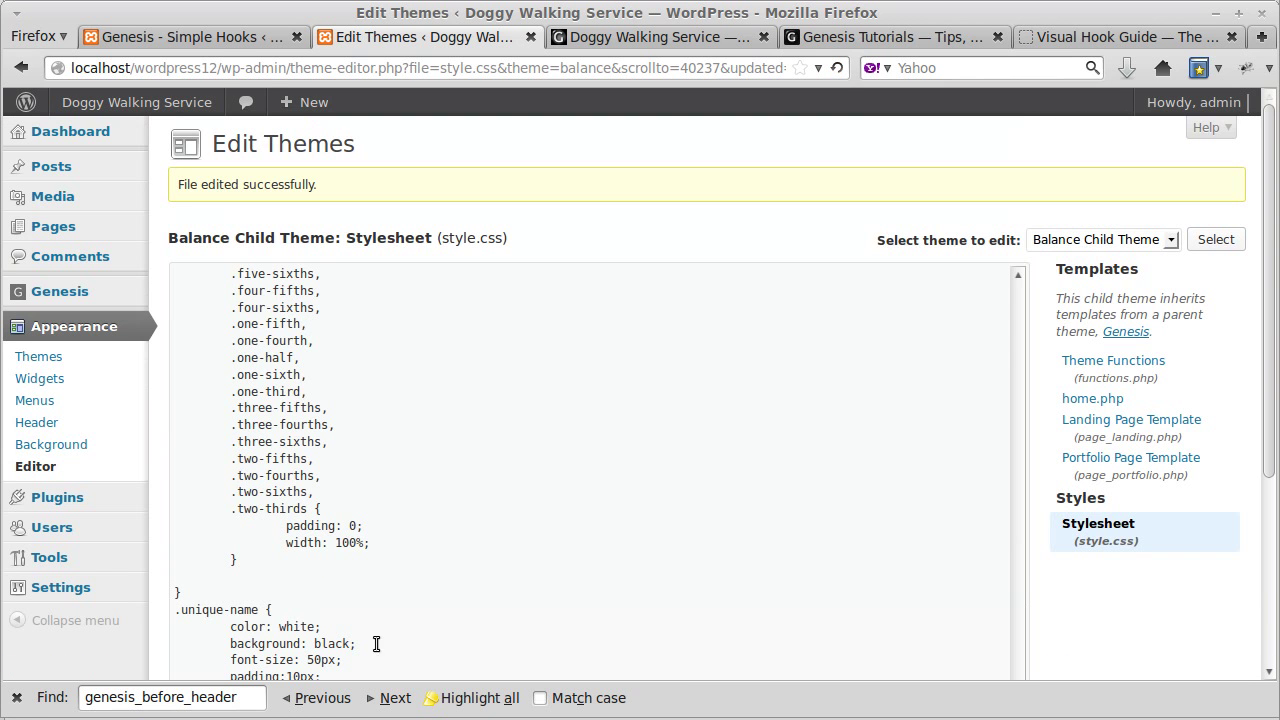
Step: Reload the front page to see the white-on-black Doggy Walking Service banner, then return to Simple Hooks
{"action": "left_click", "coordinate": [678, 42]}
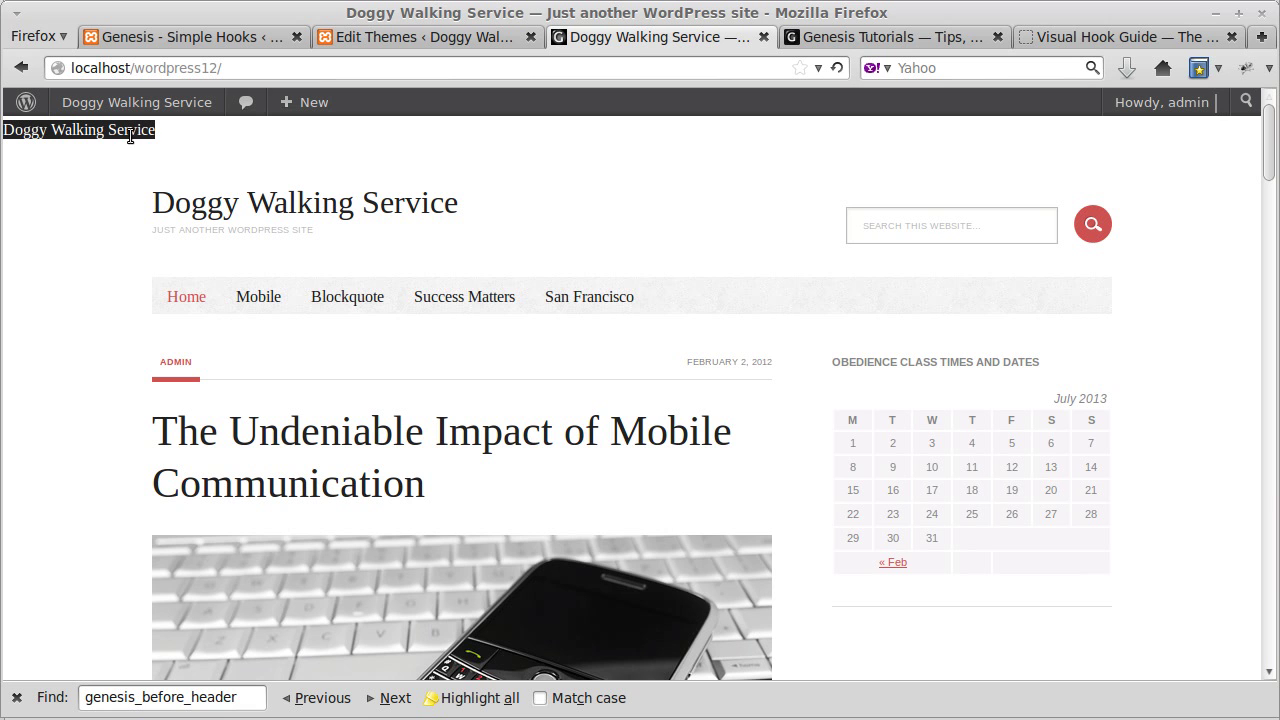
{"action": "left_click", "coordinate": [838, 68]}
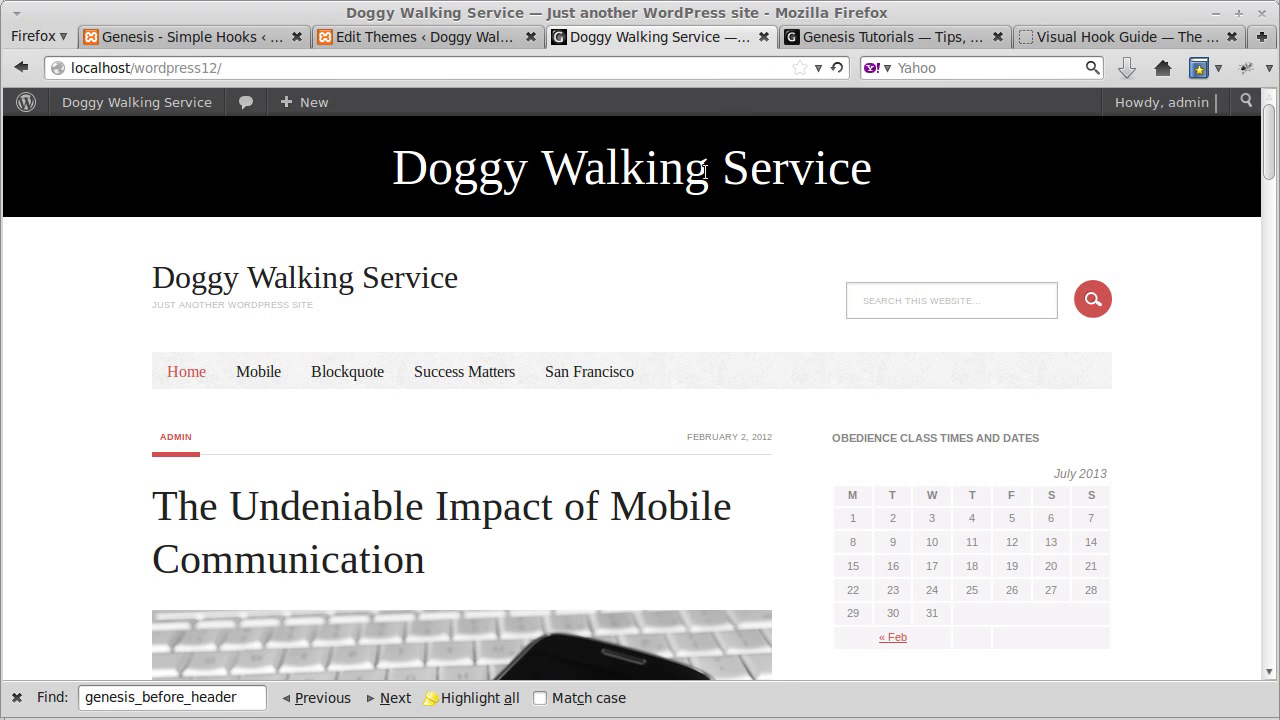
{"action": "left_click", "coordinate": [237, 37]}
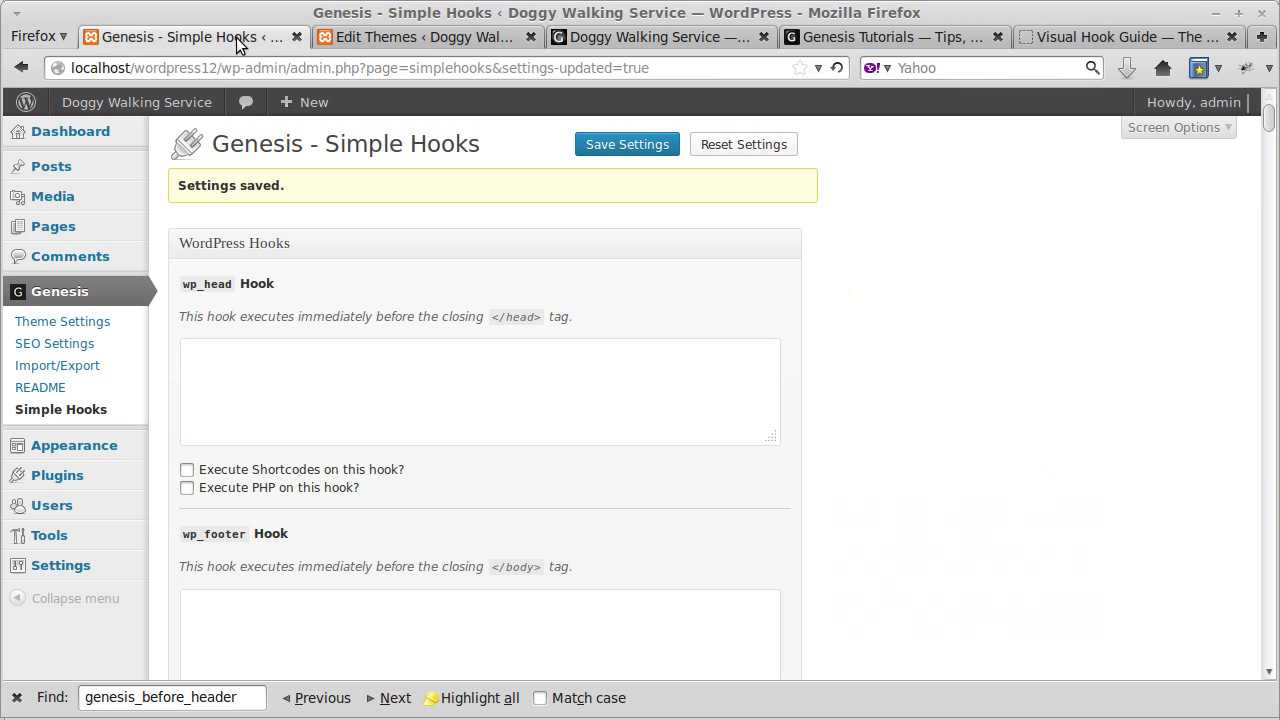
Step: Show the Visual Hook Guide with genesis_before_header sitting just above the header area
{"action": "left_click", "coordinate": [1096, 36]}
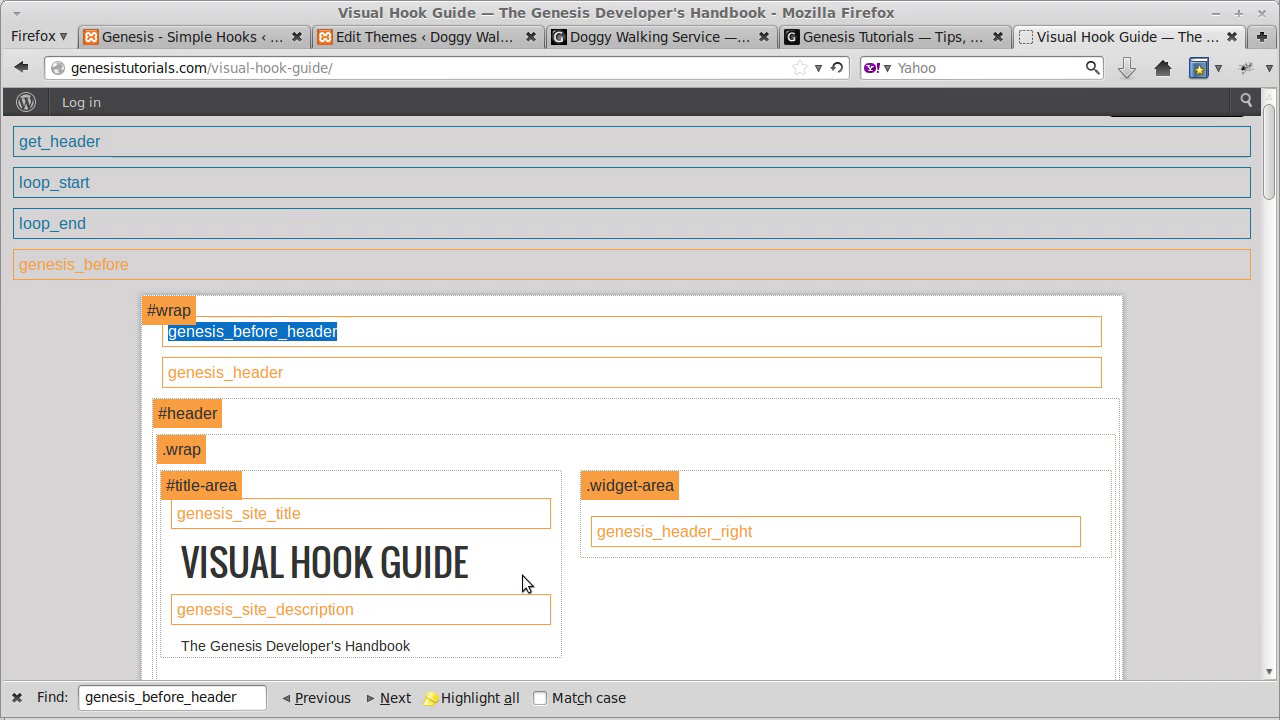
Step: Find the genesis_before_header box in Simple Hooks and inspect its unique-name div markup
{"action": "left_click", "coordinate": [270, 41]}
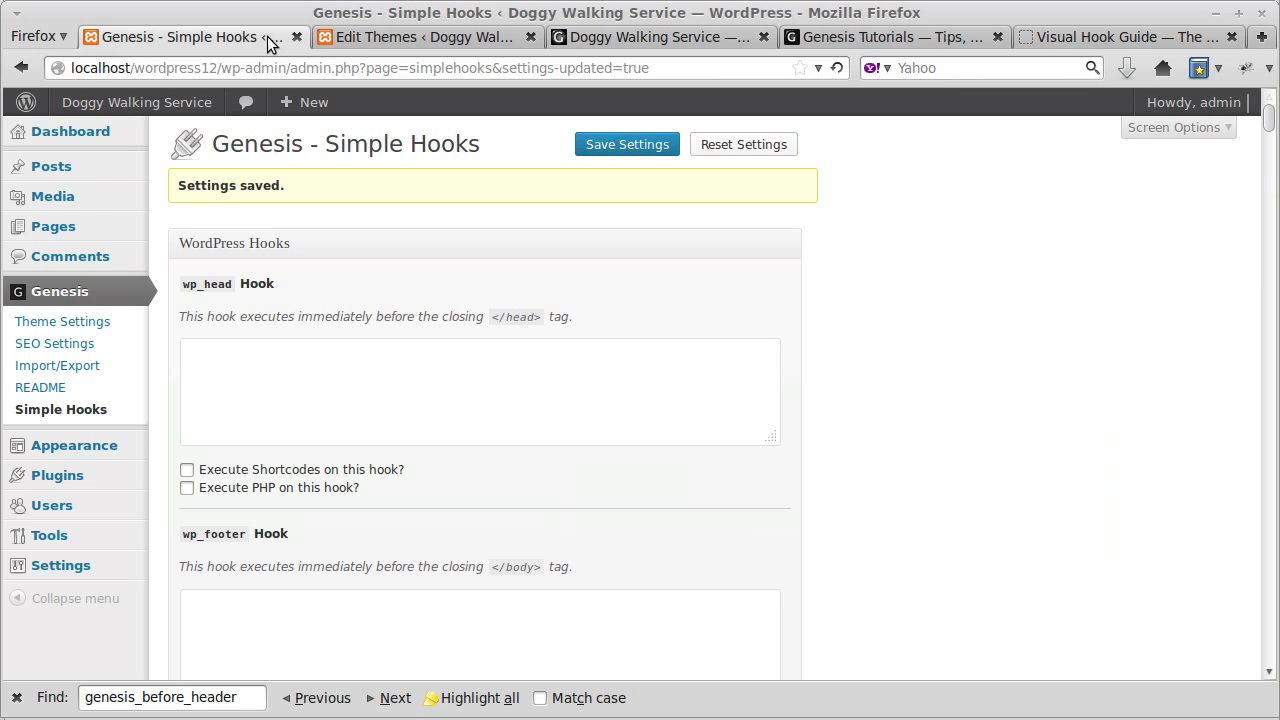
{"action": "left_click", "coordinate": [390, 698]}
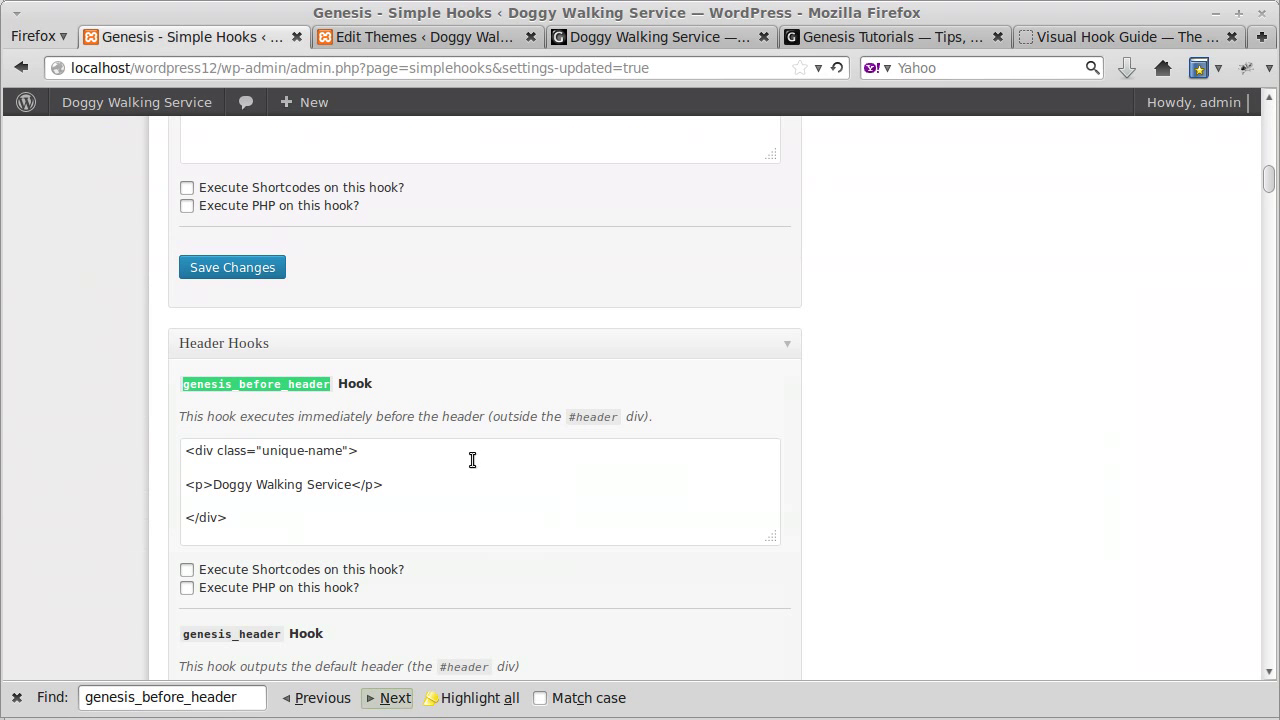
{"action": "left_click", "coordinate": [472, 496]}
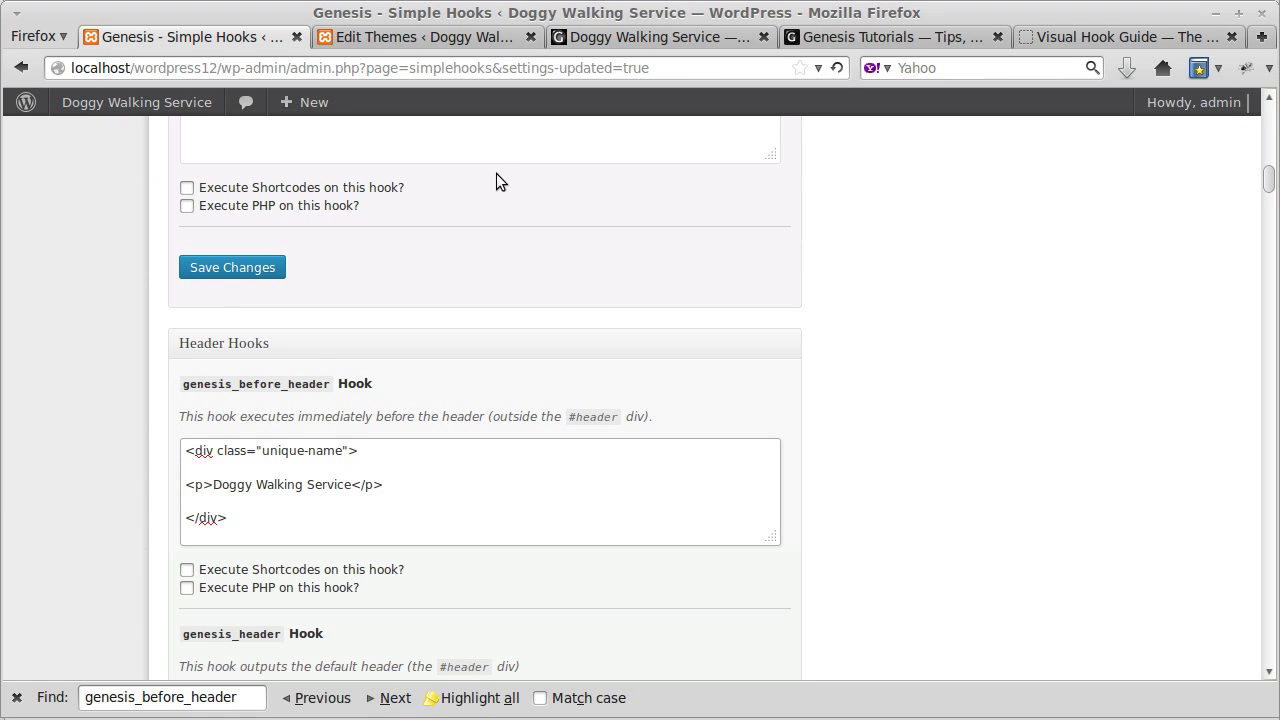
{"action": "scroll", "coordinate": [472, 484], "scroll_direction": "down", "scroll_amount": 3}
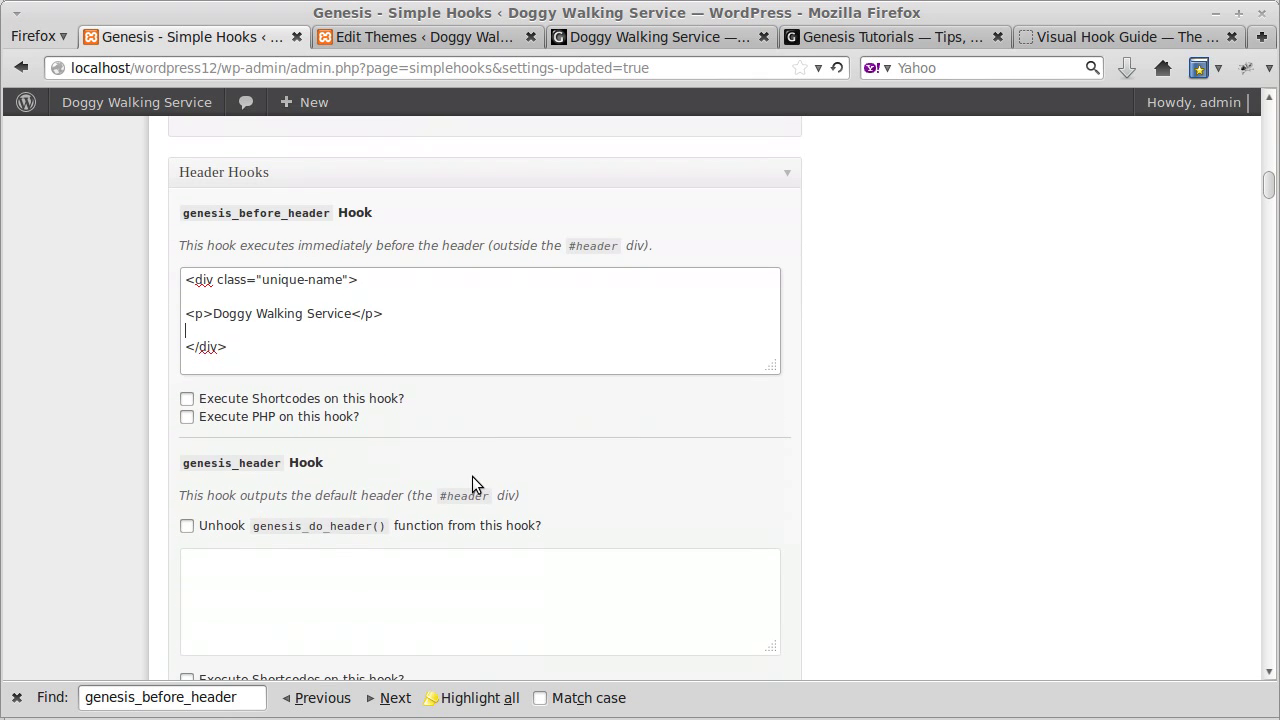
{"action": "scroll", "coordinate": [472, 484], "scroll_direction": "up", "scroll_amount": 3}
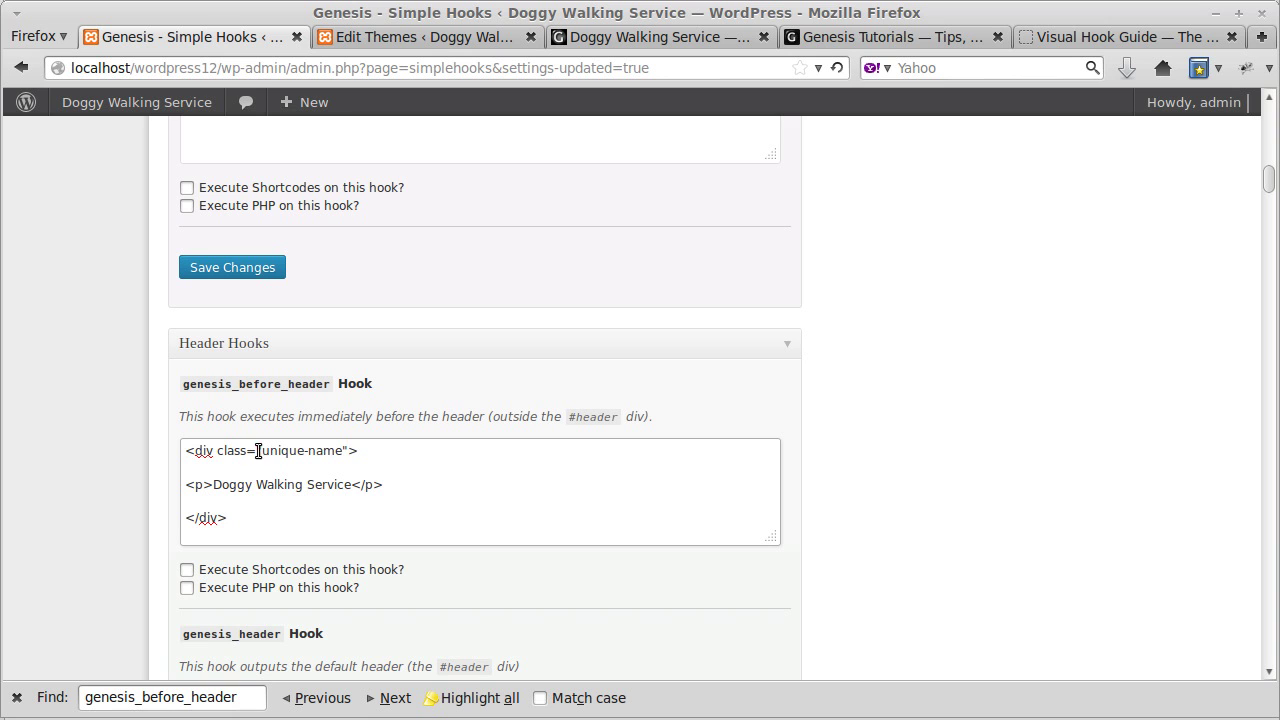
{"action": "left_click_drag", "start_coordinate": [262, 451], "coordinate": [345, 451]}
{"action": "left_click", "coordinate": [382, 484]}
Step: Pass the theme editor and view the front page with the black Doggy Walking Service banner
{"action": "left_click", "coordinate": [470, 36]}
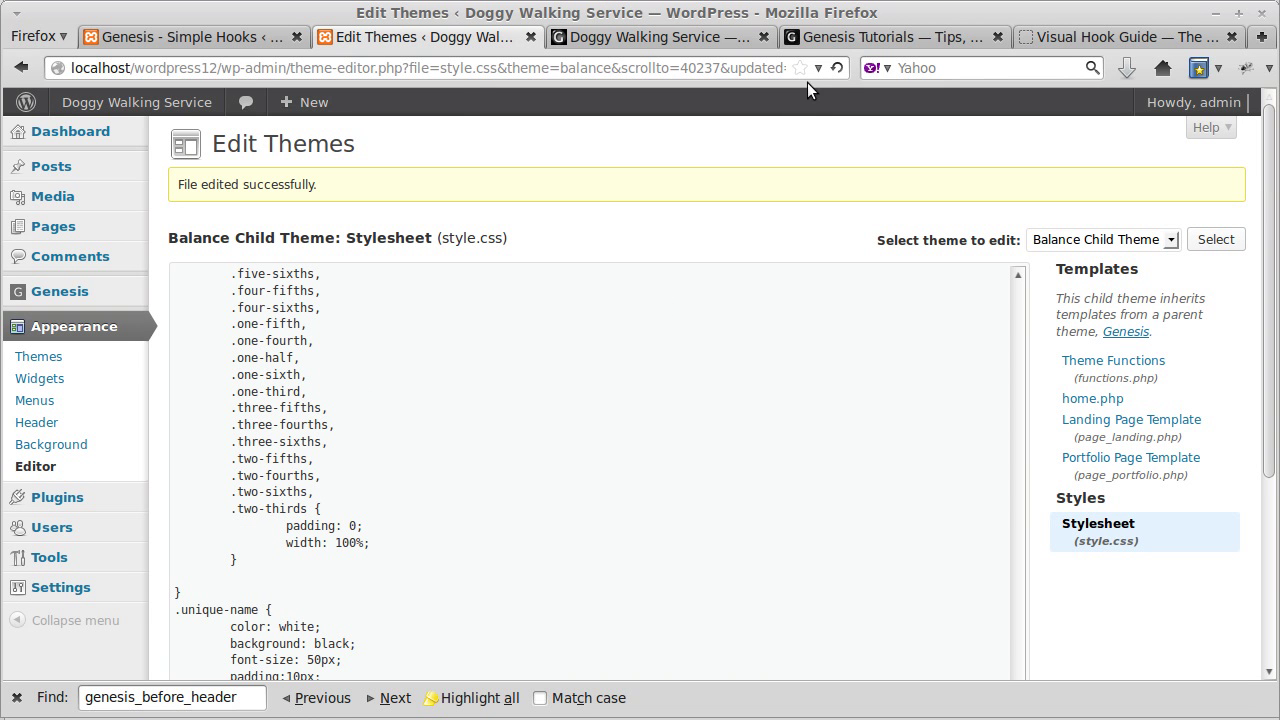
{"action": "left_click", "coordinate": [679, 38]}
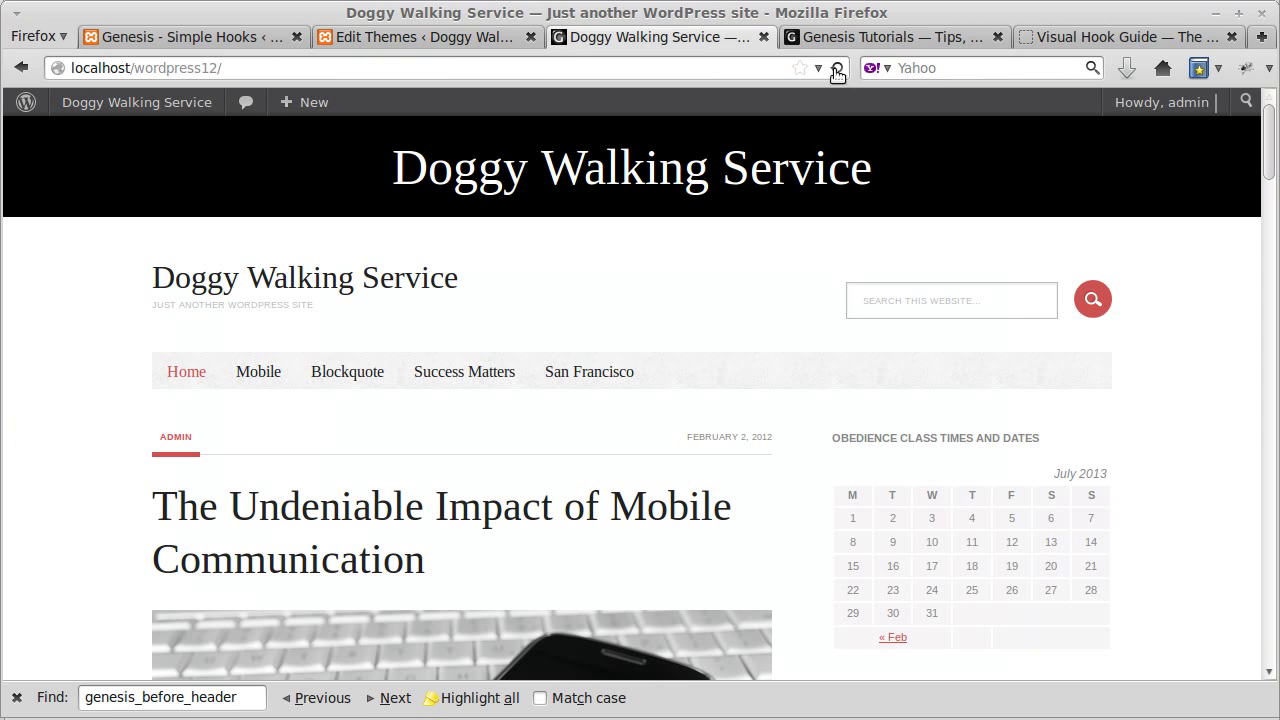